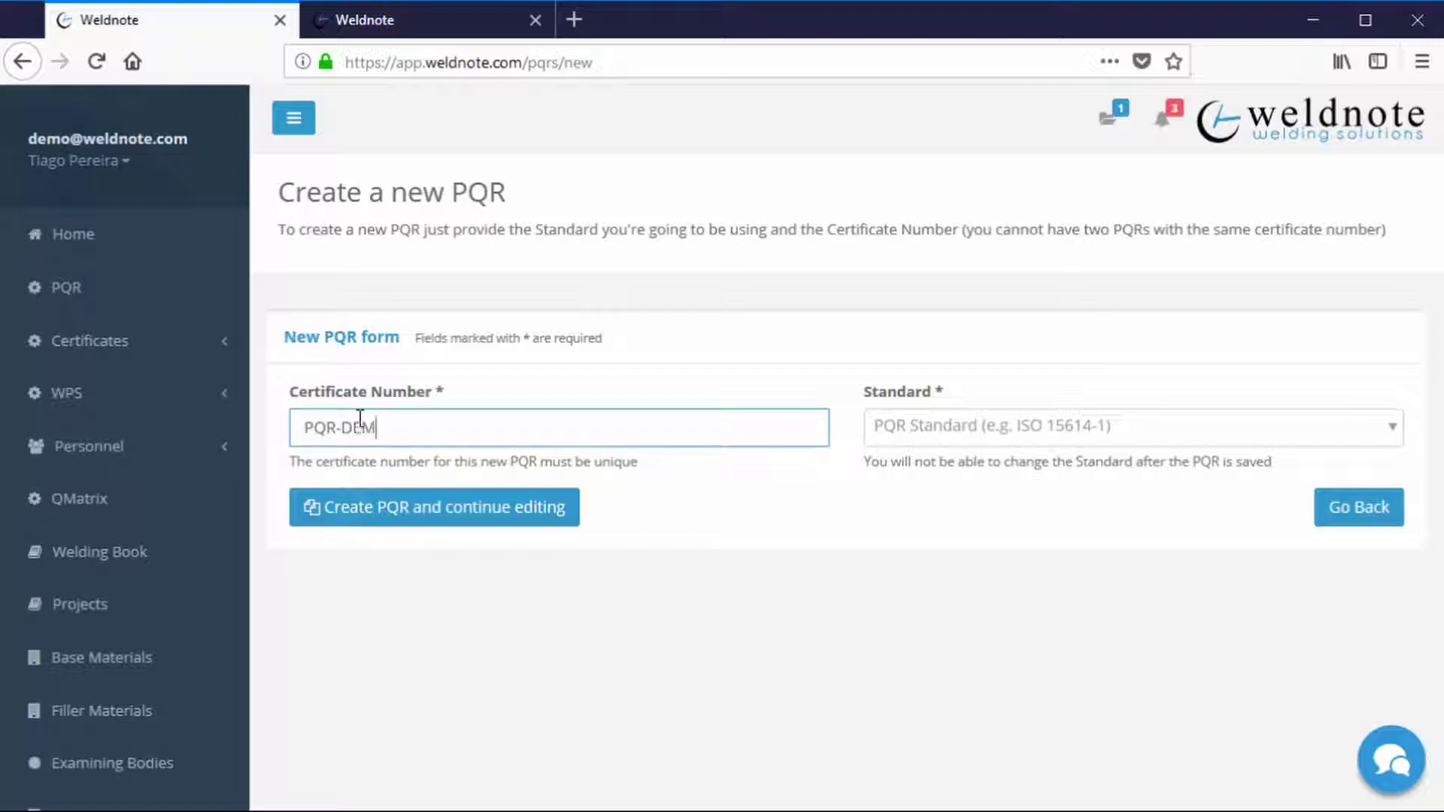
Step: Create a new PQR with certificate number PQR-DEMO-001 under the ASME IX standard and continue editing it
text(001)
click(920, 427)
click(922, 498)
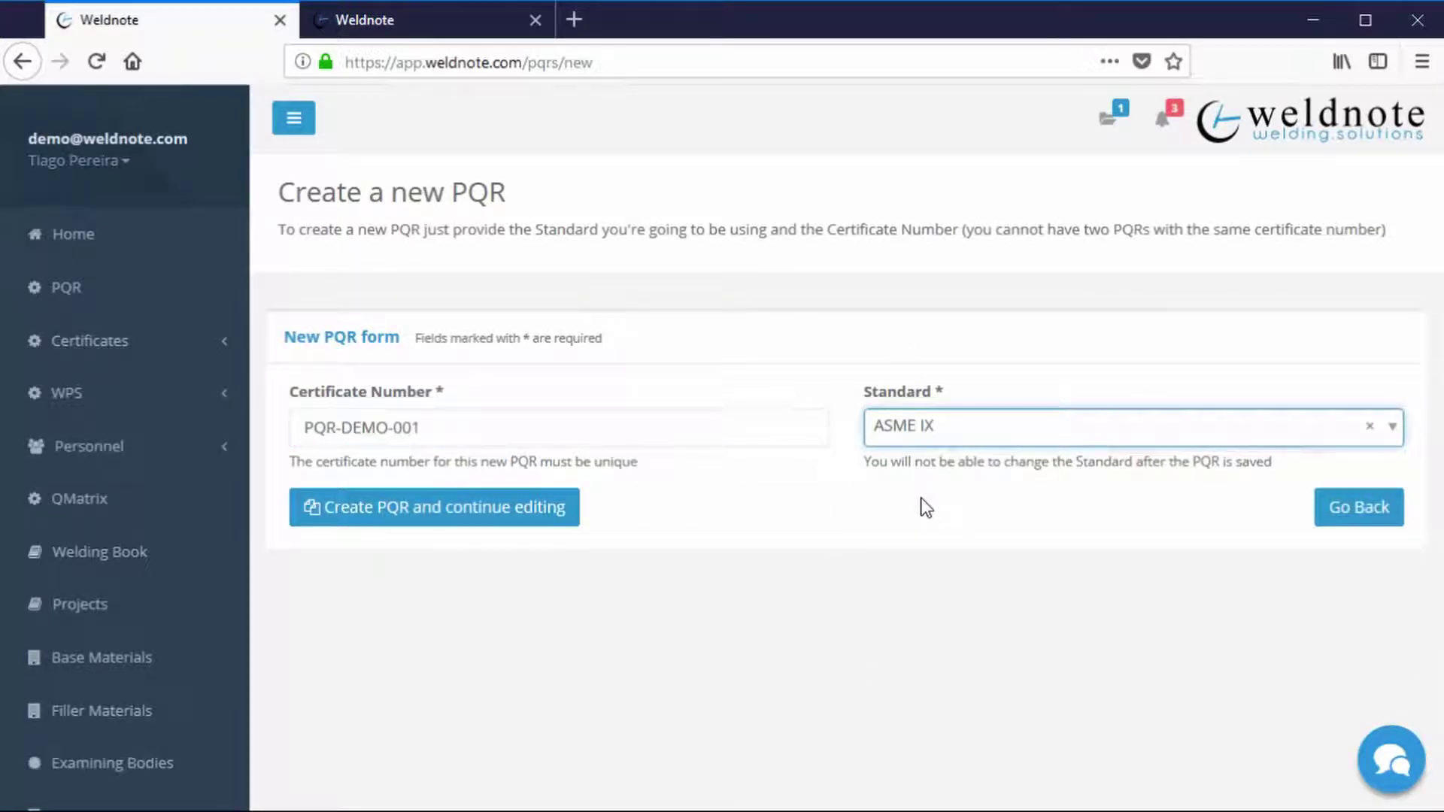
click(494, 515)
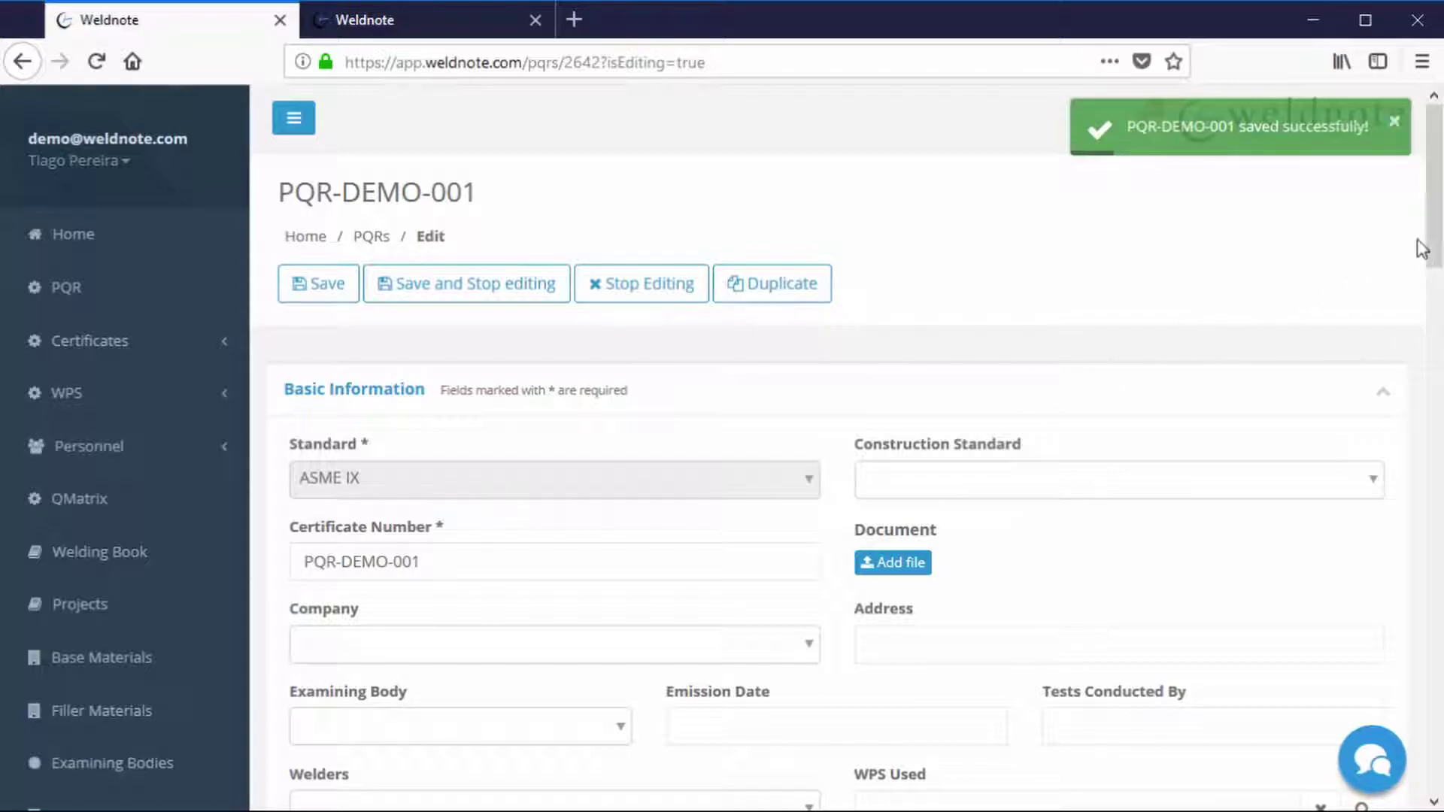
Step: Set the company in the PQR's basic information to WeldNote HQ
drag(1430, 248, 1417, 308)
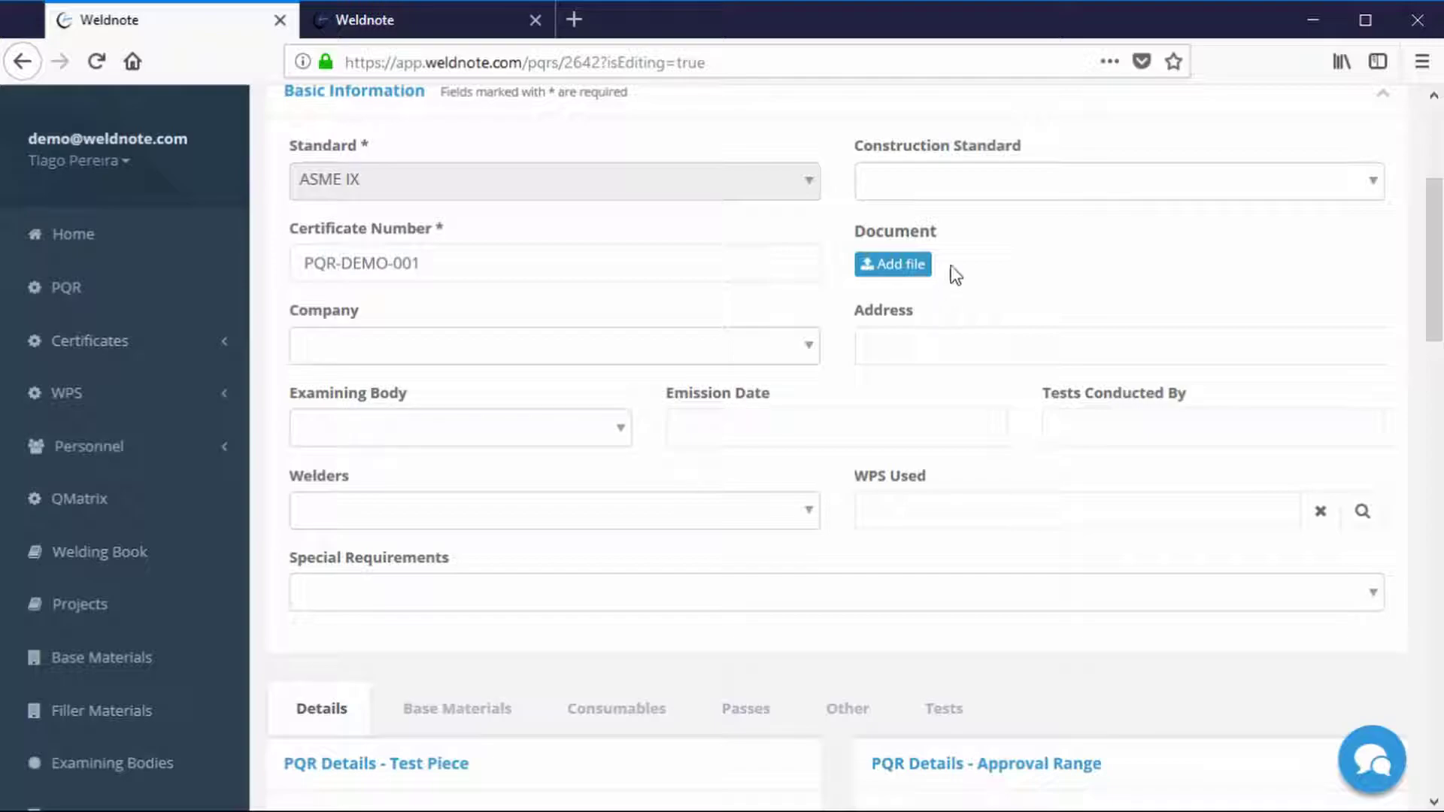
click(666, 350)
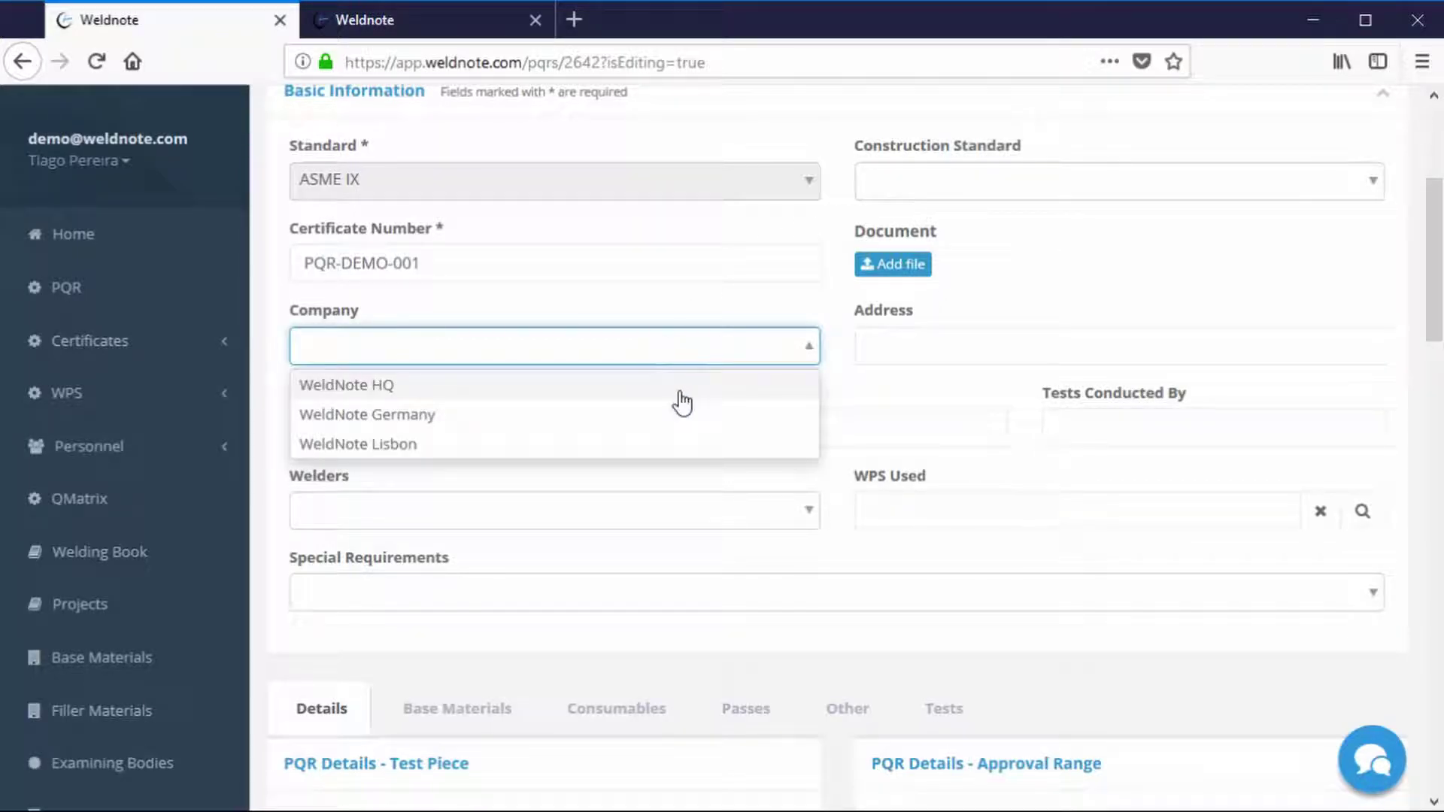
click(679, 391)
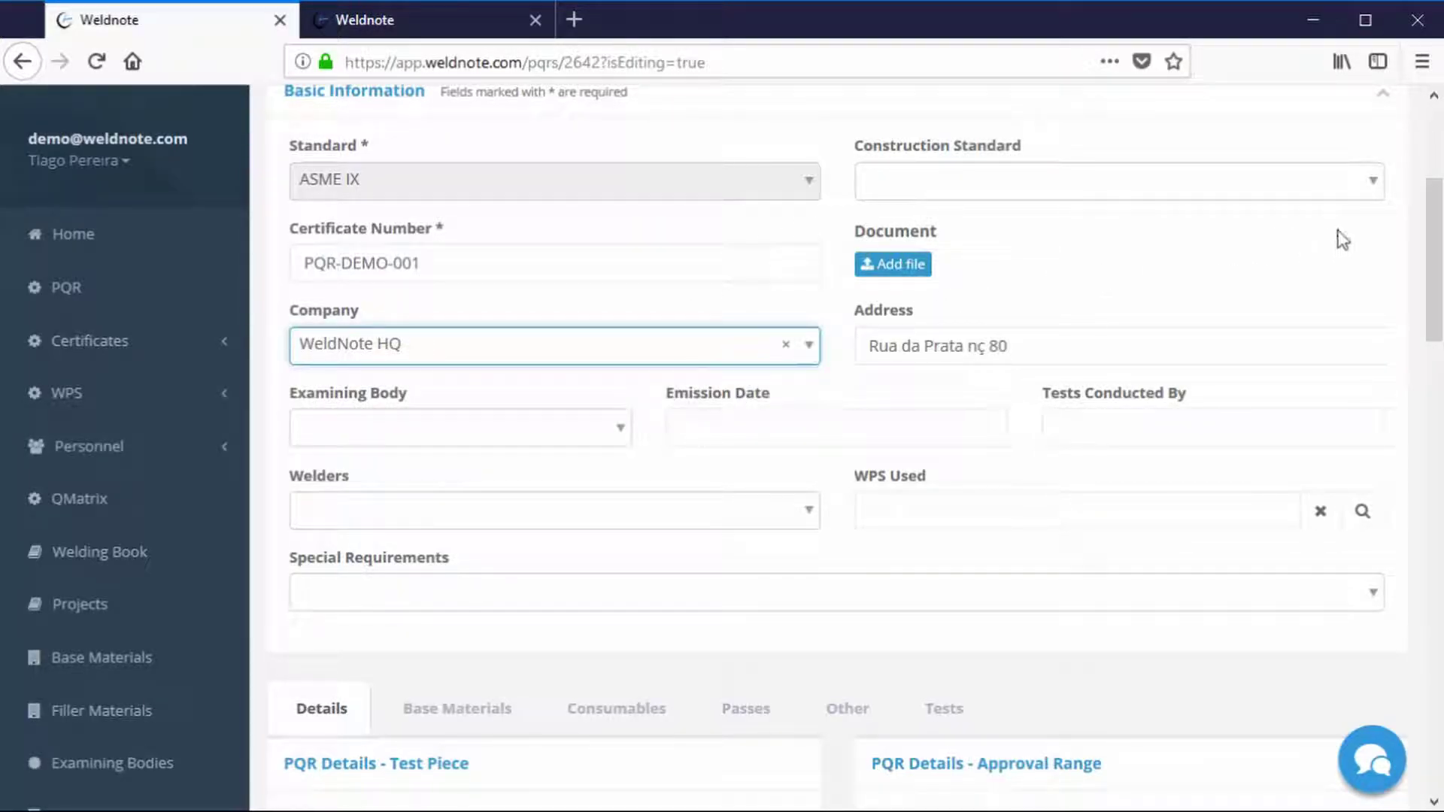
Step: Set the examining body to Lloyd's Register and the emission date to 21/03/2018
drag(1437, 263, 1435, 294)
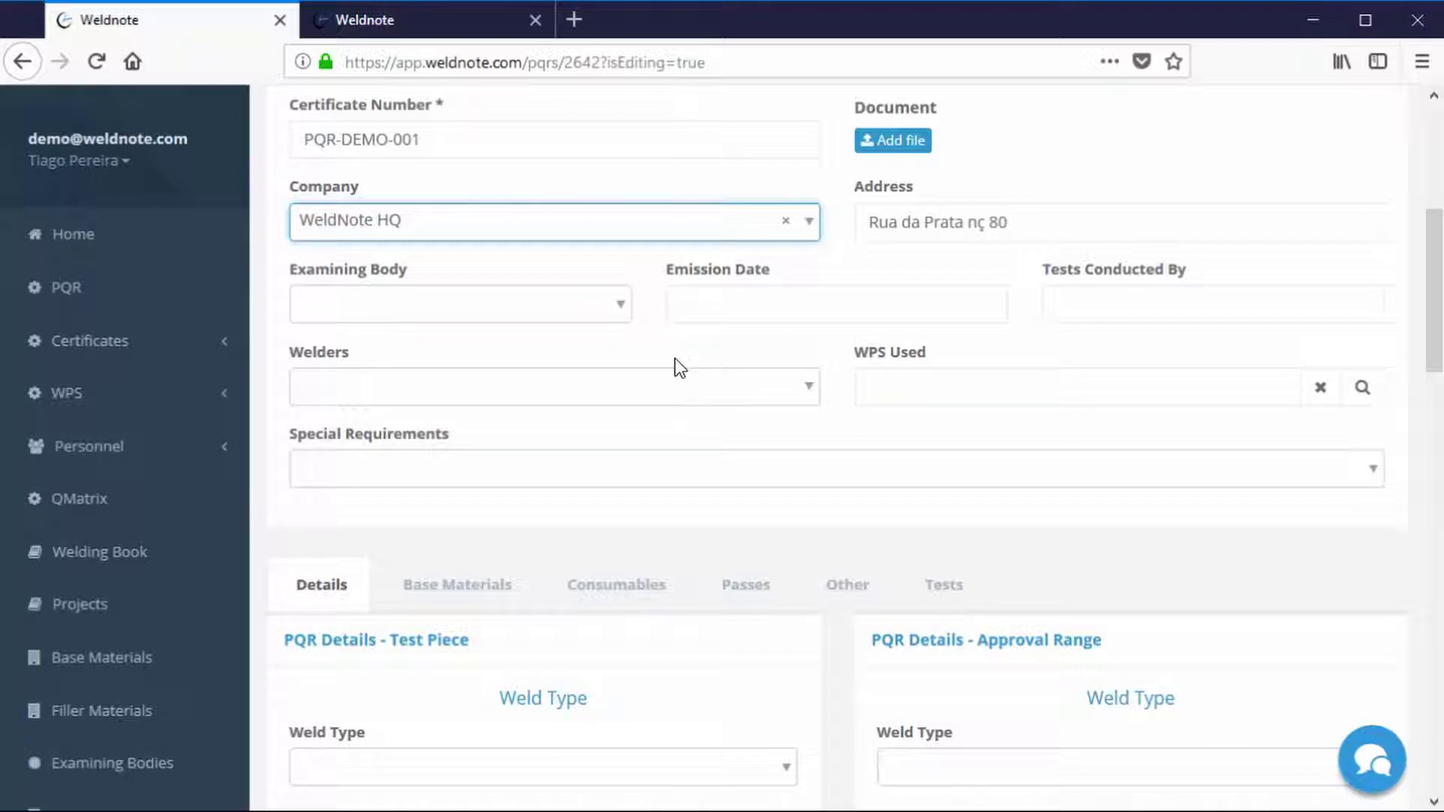
click(530, 314)
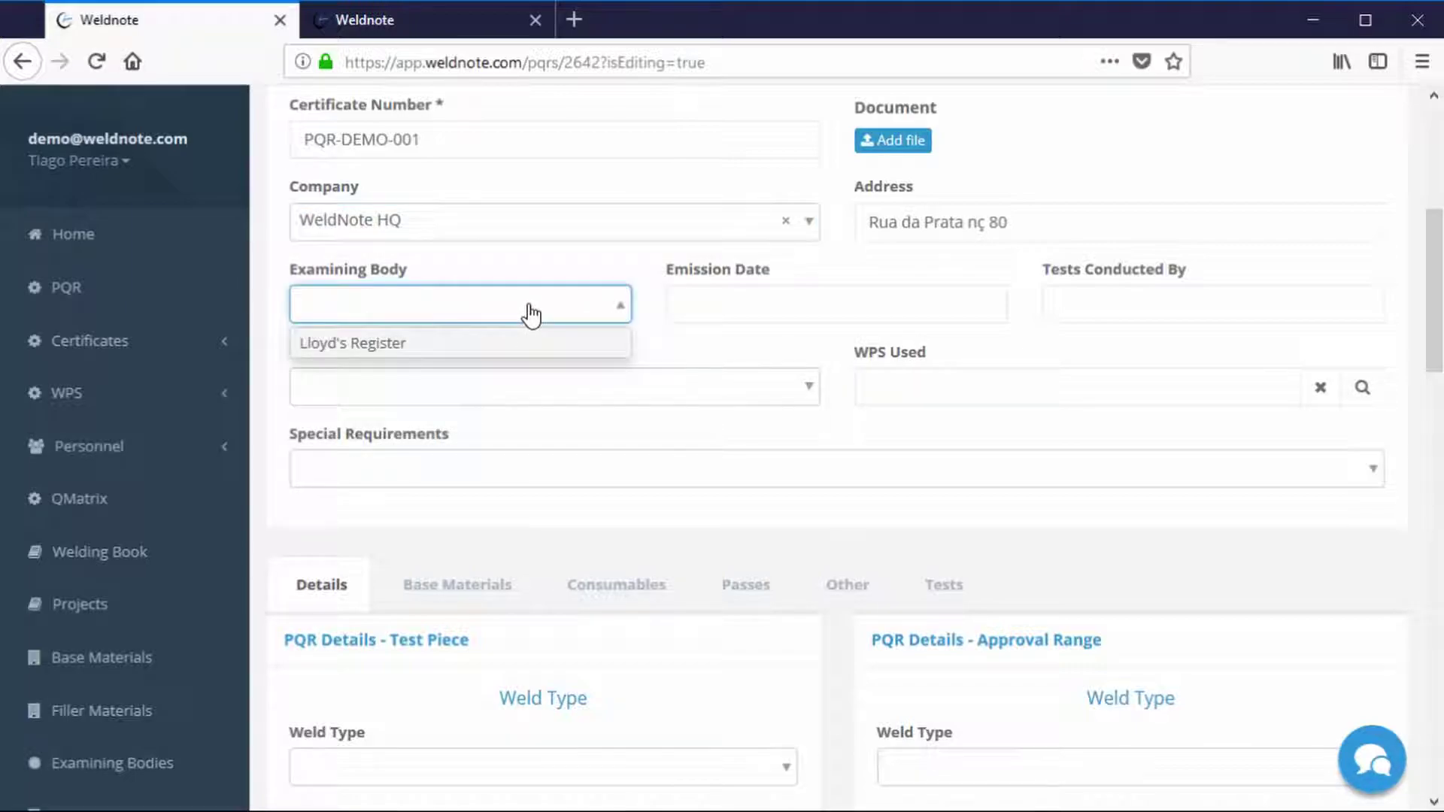
click(504, 352)
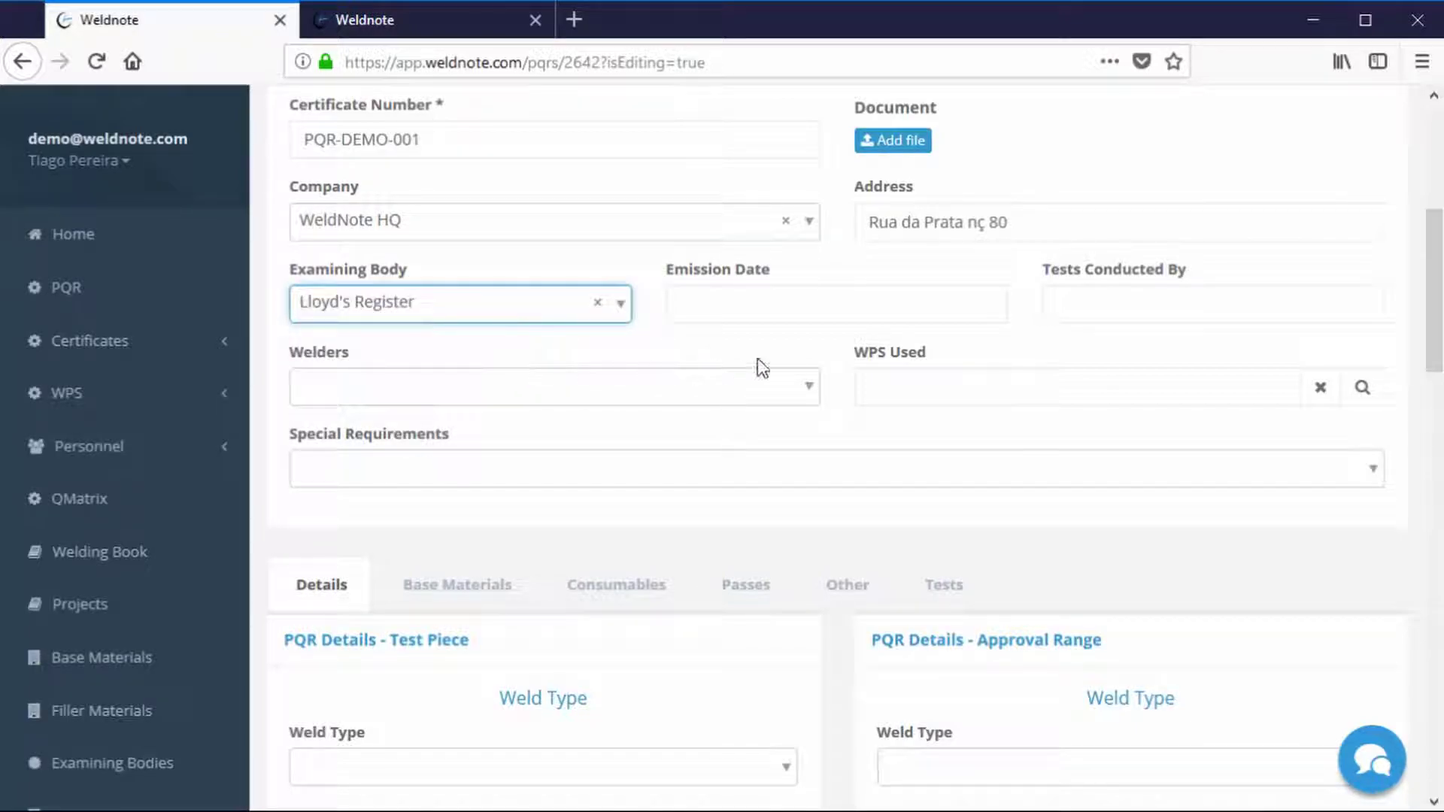
click(780, 299)
click(781, 495)
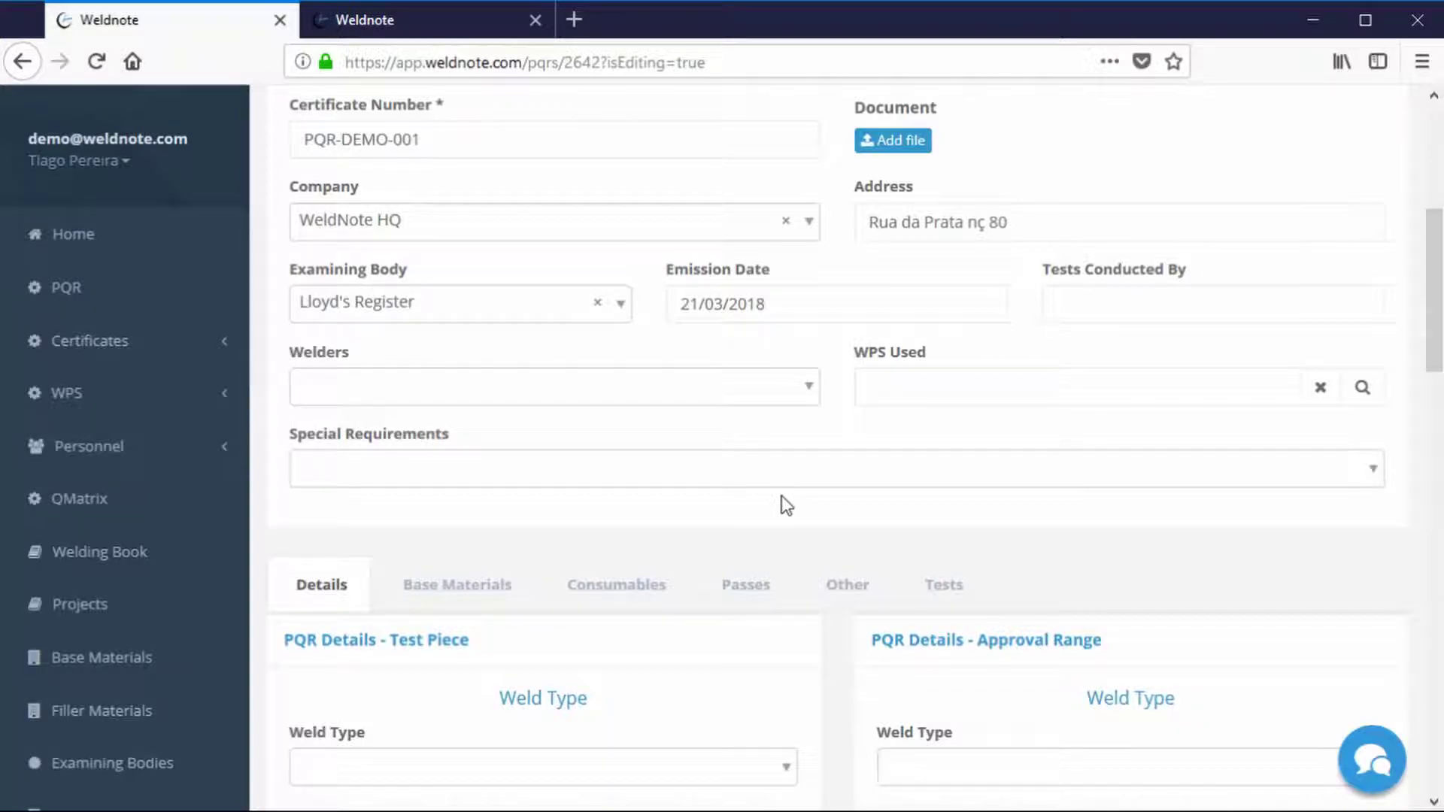
Step: Add Exxon Approved and US DoD Restrictions to the PQR's special requirements
click(790, 459)
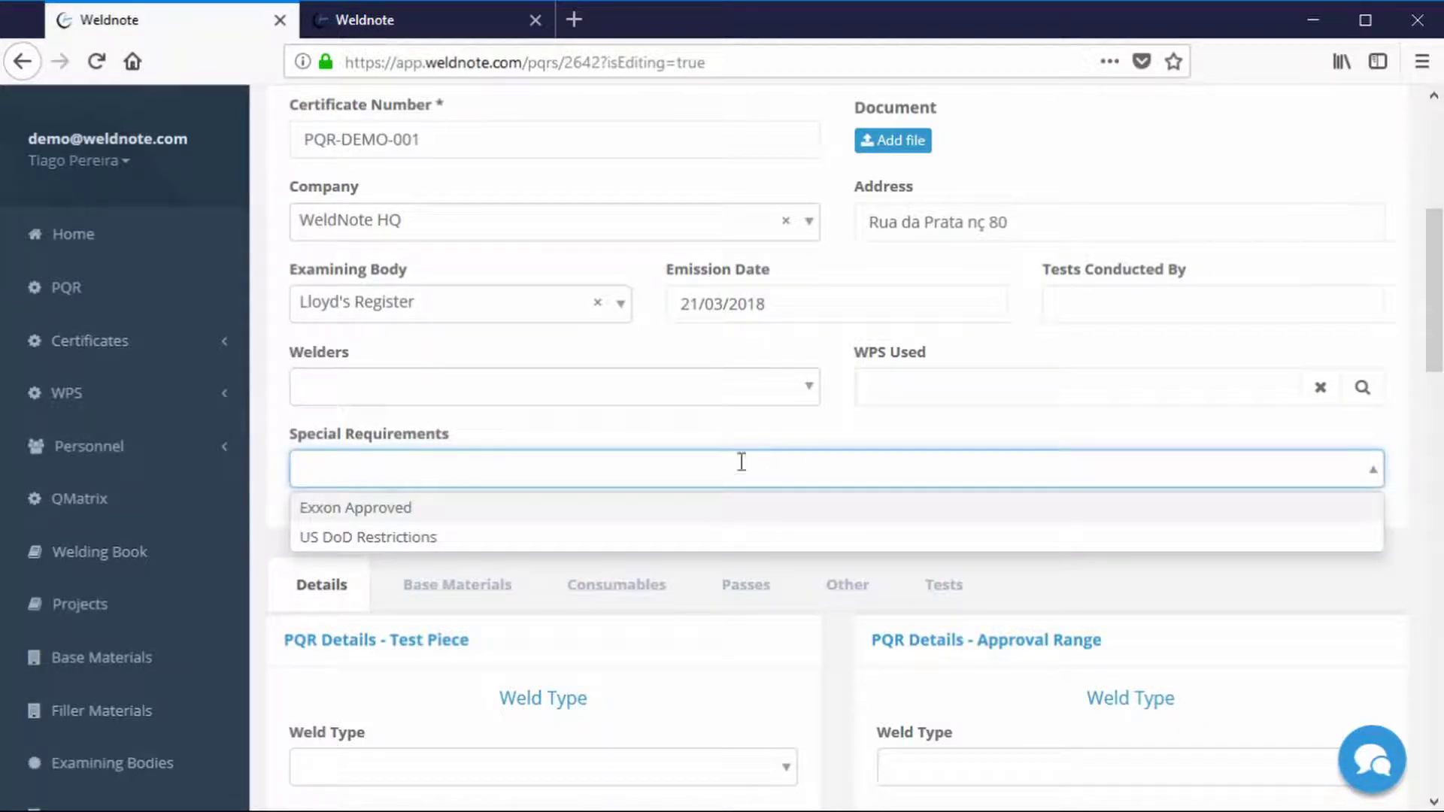
click(503, 519)
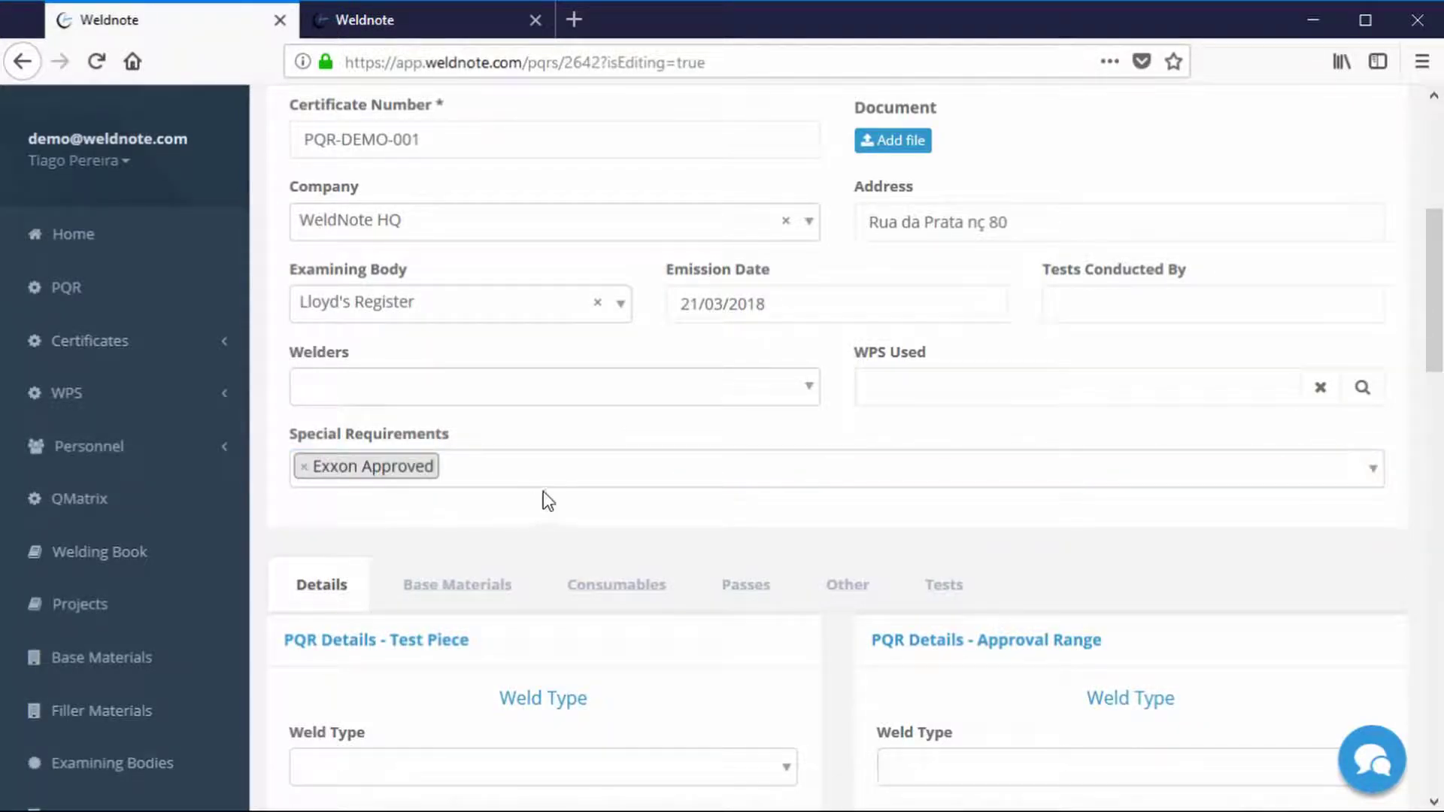
click(632, 471)
click(494, 538)
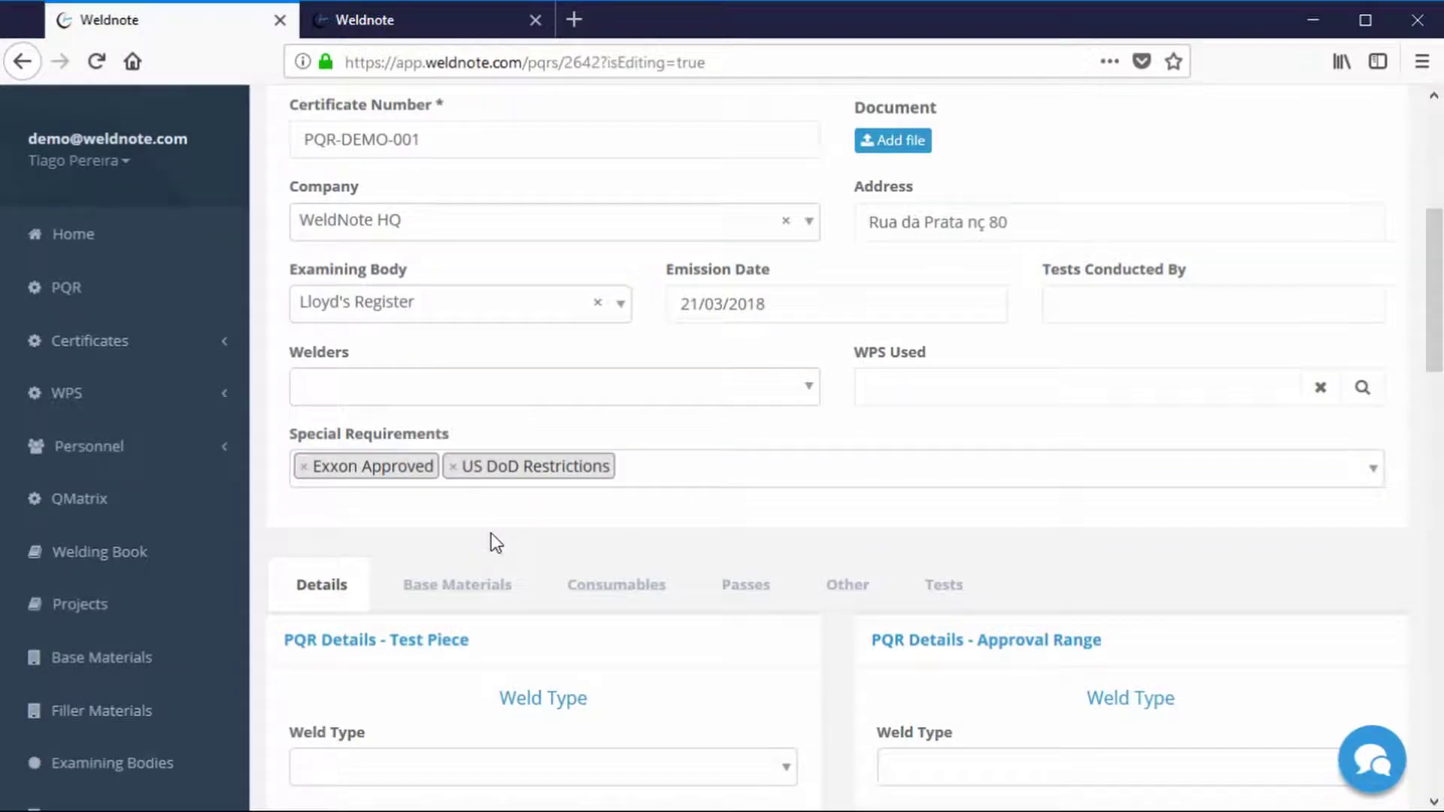
Step: Remove US DoD Restrictions and Exxon Approved from the PQR's special requirements
click(454, 467)
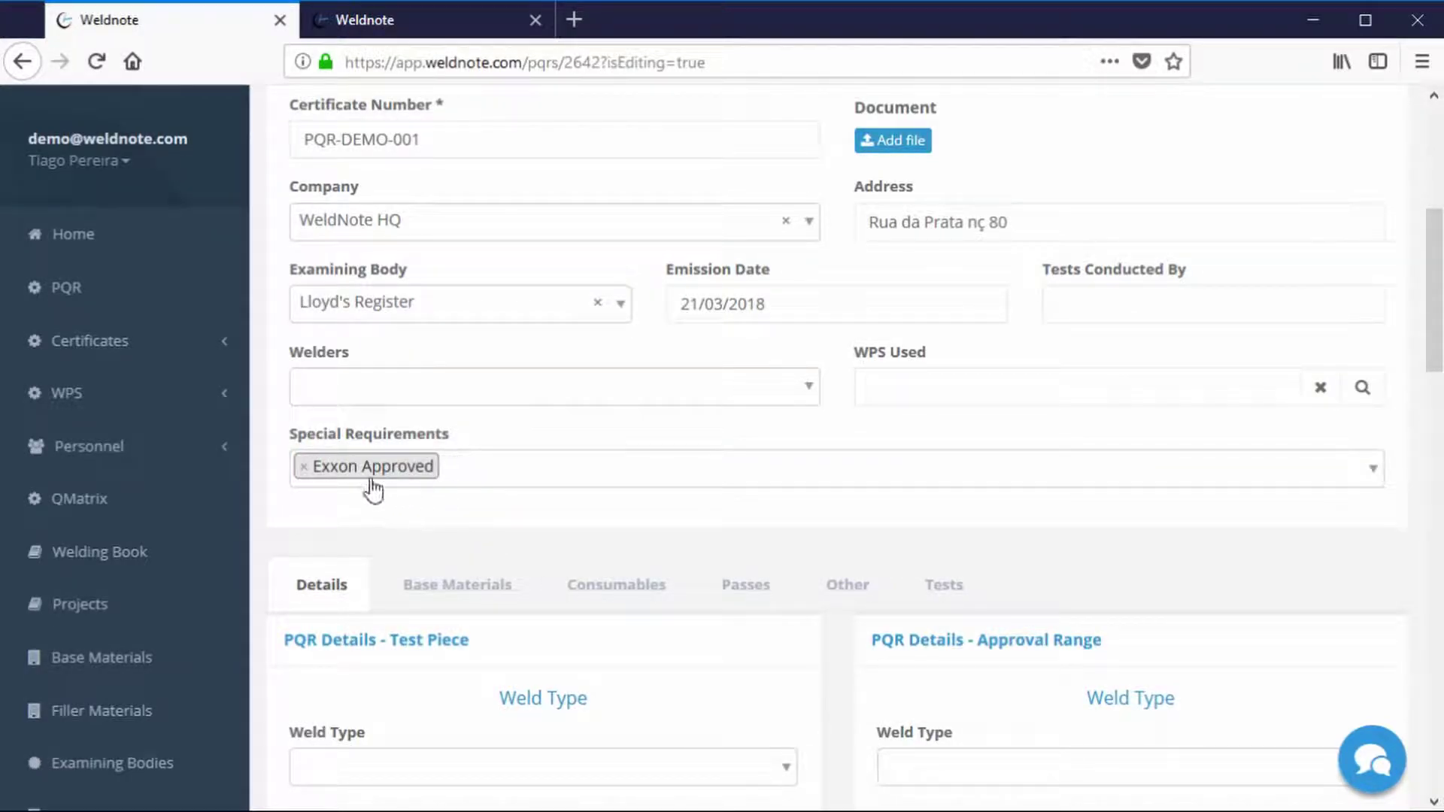
click(305, 467)
click(494, 468)
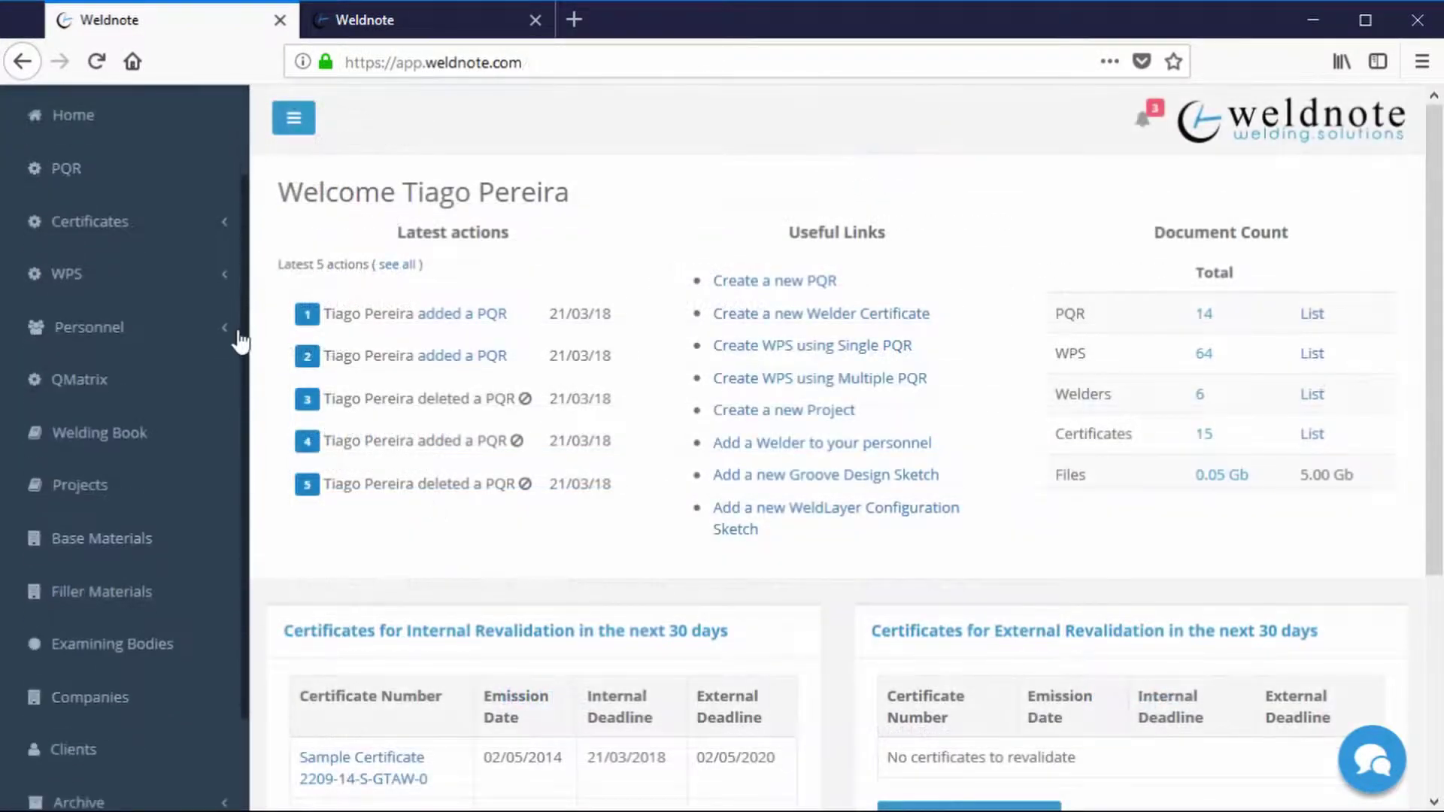
Step: Open the form for adding a new special requirement from the Welding Elements settings and view its name and description fields
scroll(233, 414, down, 2)
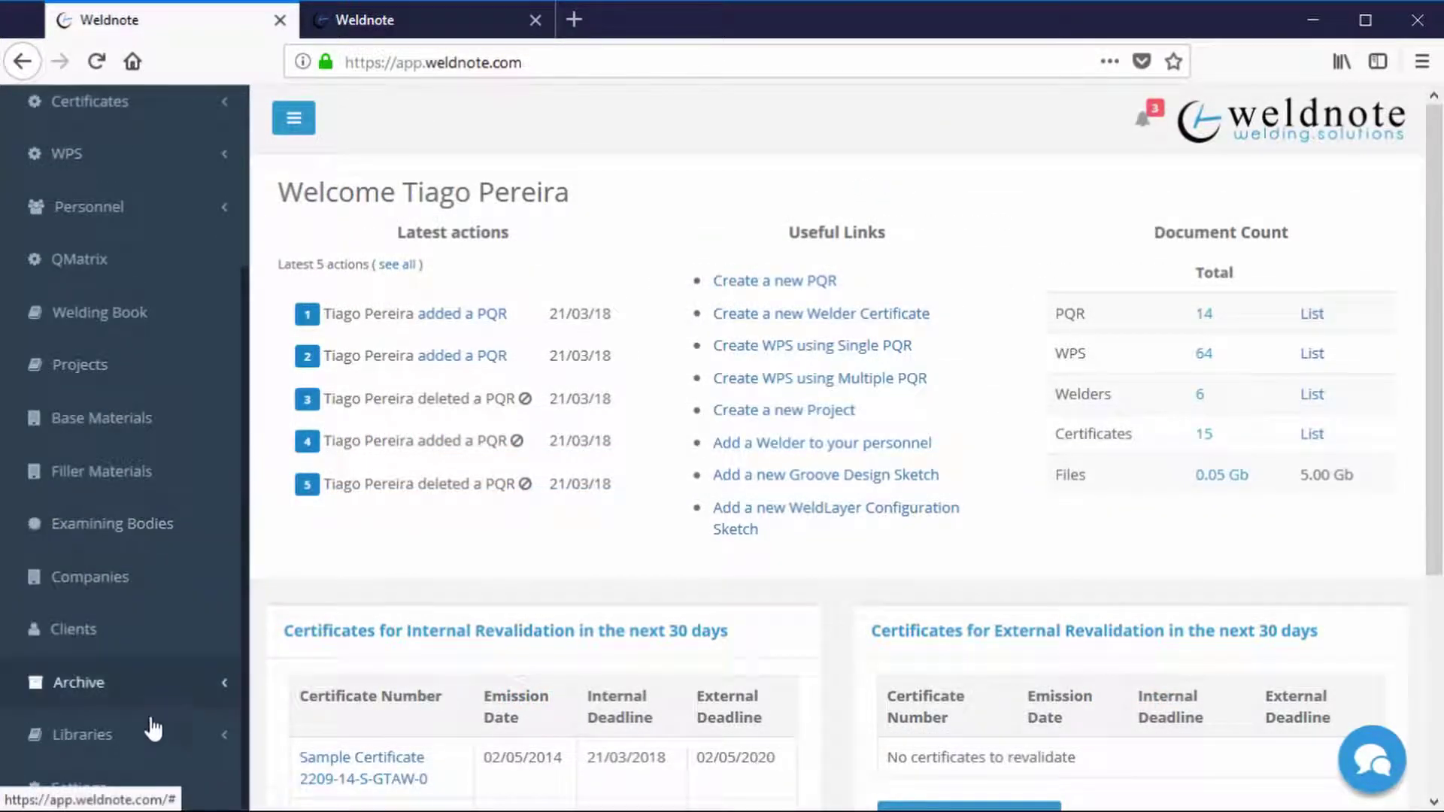
click(105, 790)
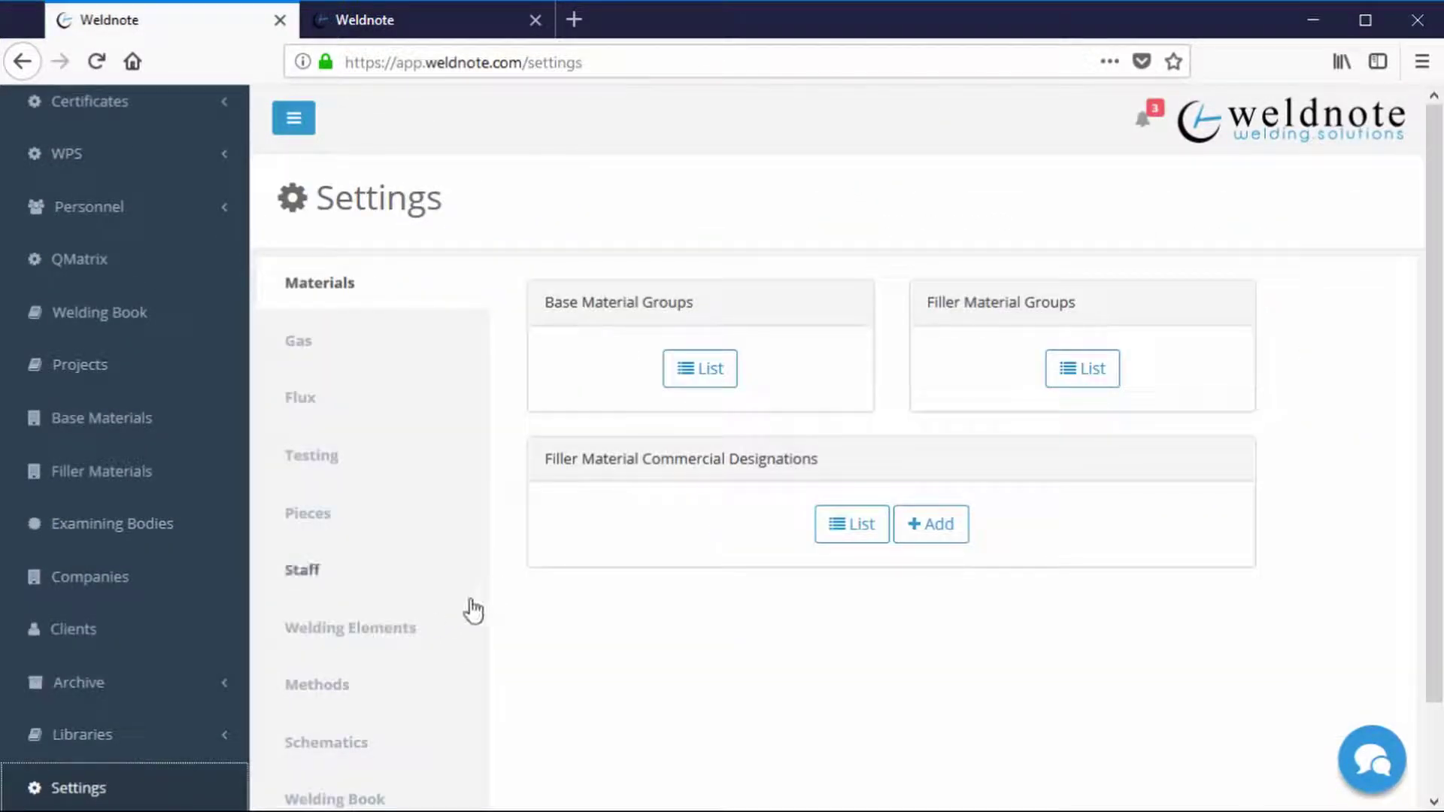
click(431, 628)
scroll(677, 564, down, 3)
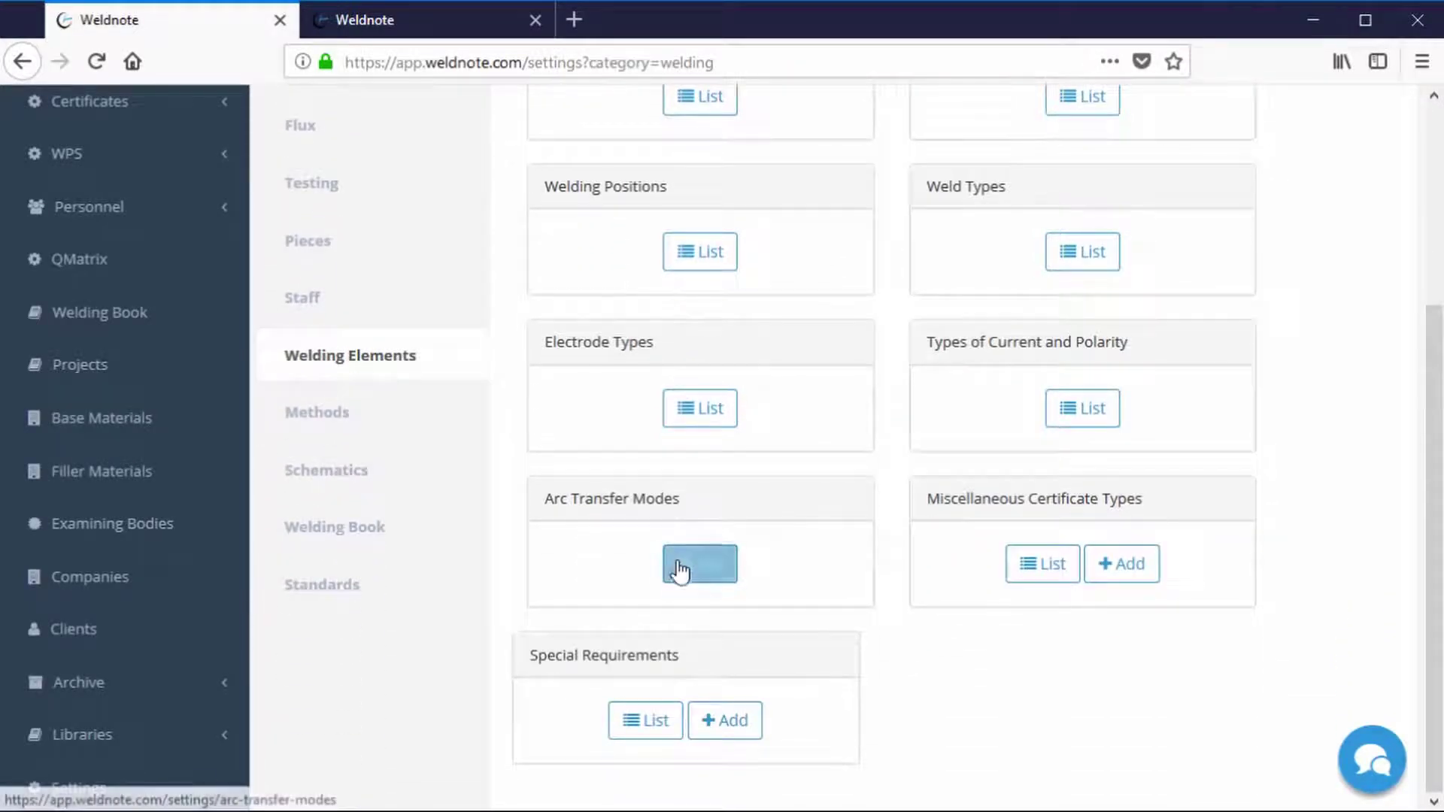
click(725, 723)
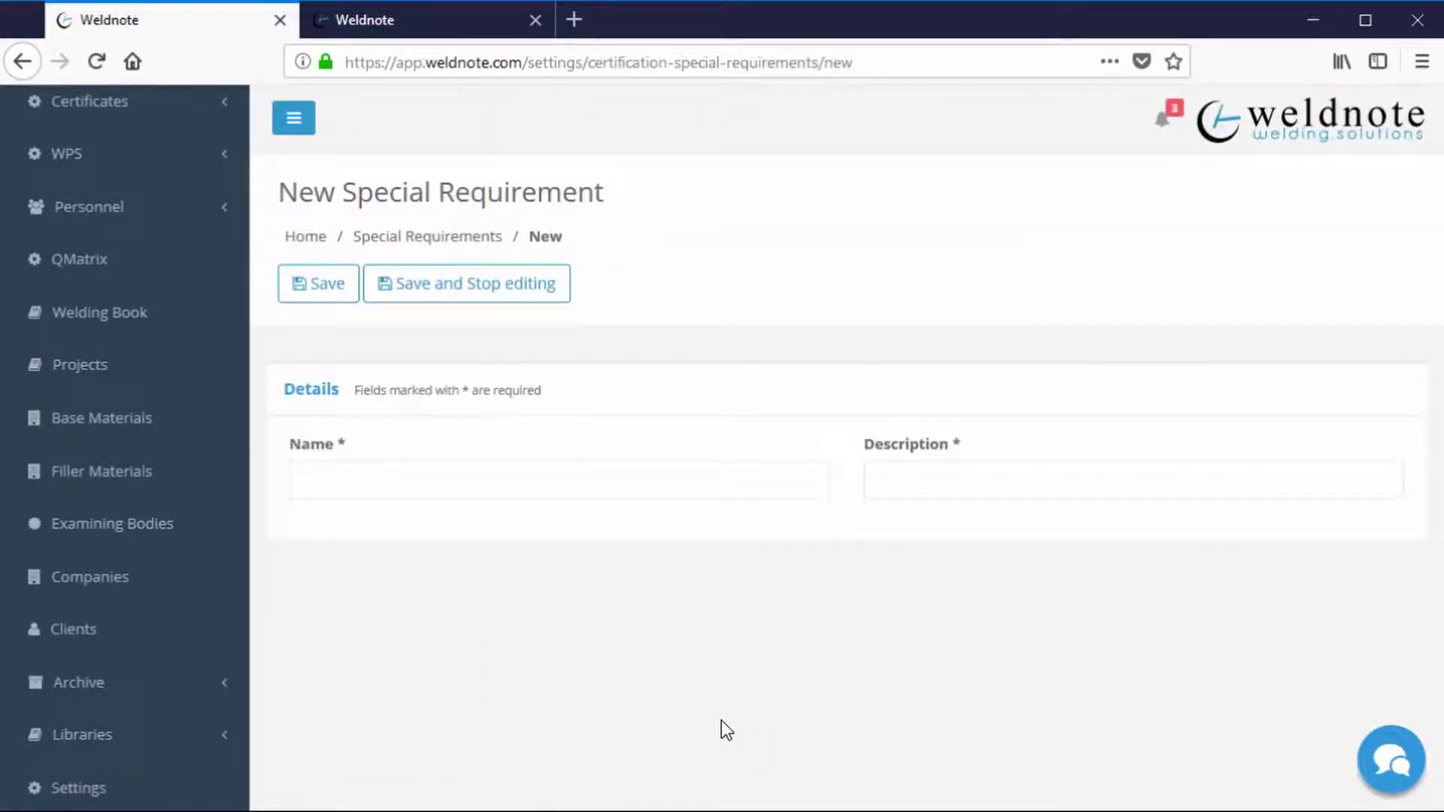
click(804, 490)
click(886, 481)
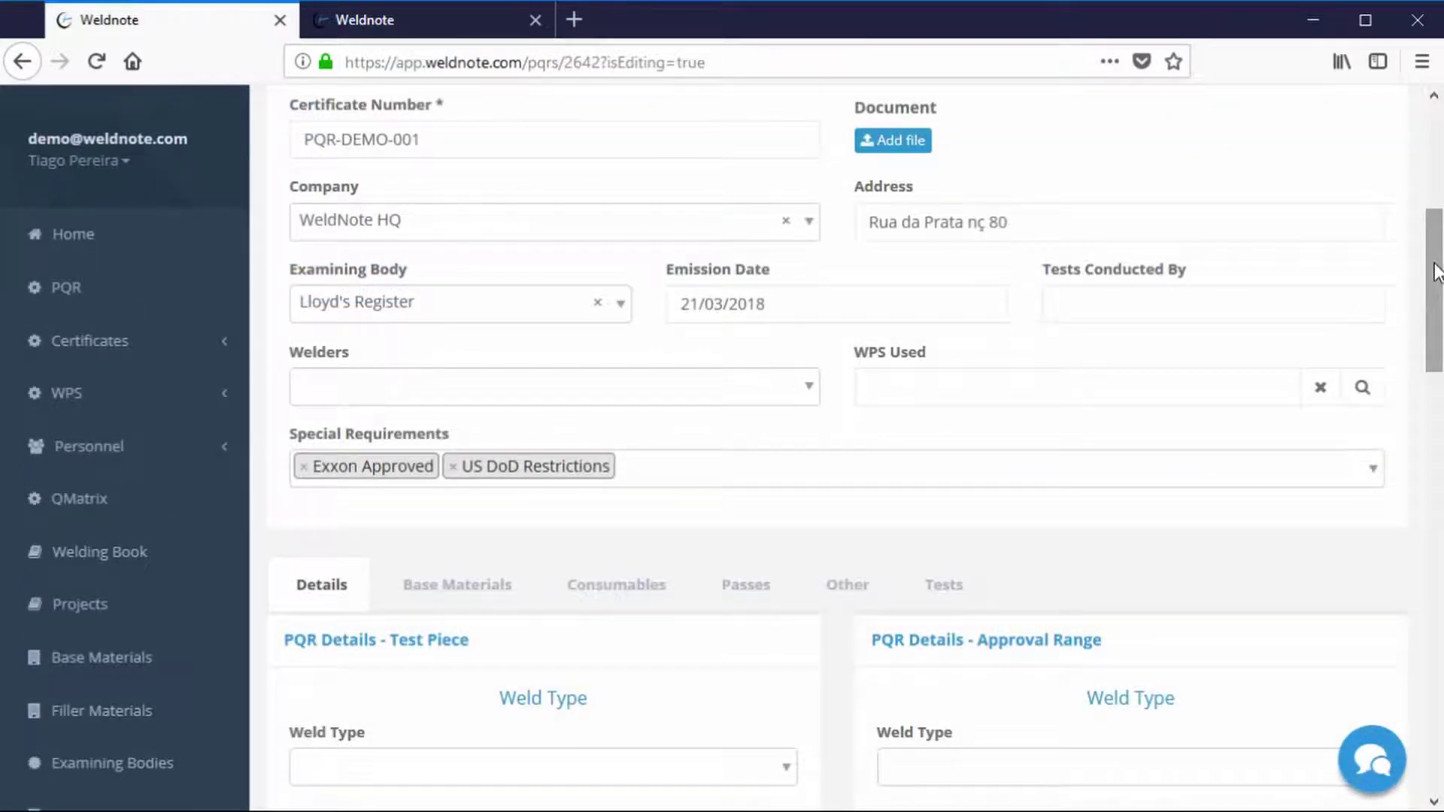
Step: Set the test piece's weld type to BW - Butt Weld, joint type to Butt Joint and product type to Pipe
drag(1437, 271, 1436, 345)
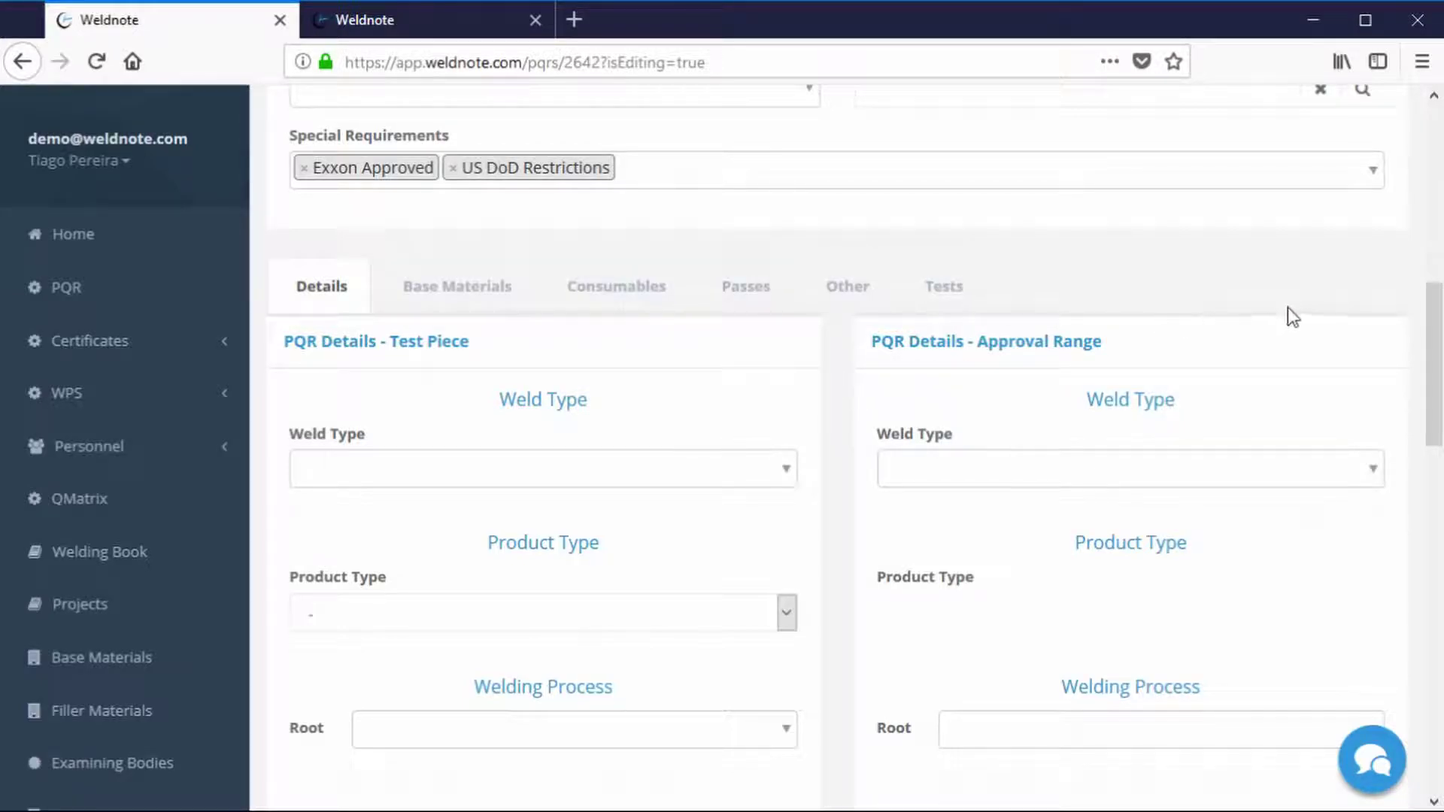
scroll(1414, 338, down, 2)
click(552, 389)
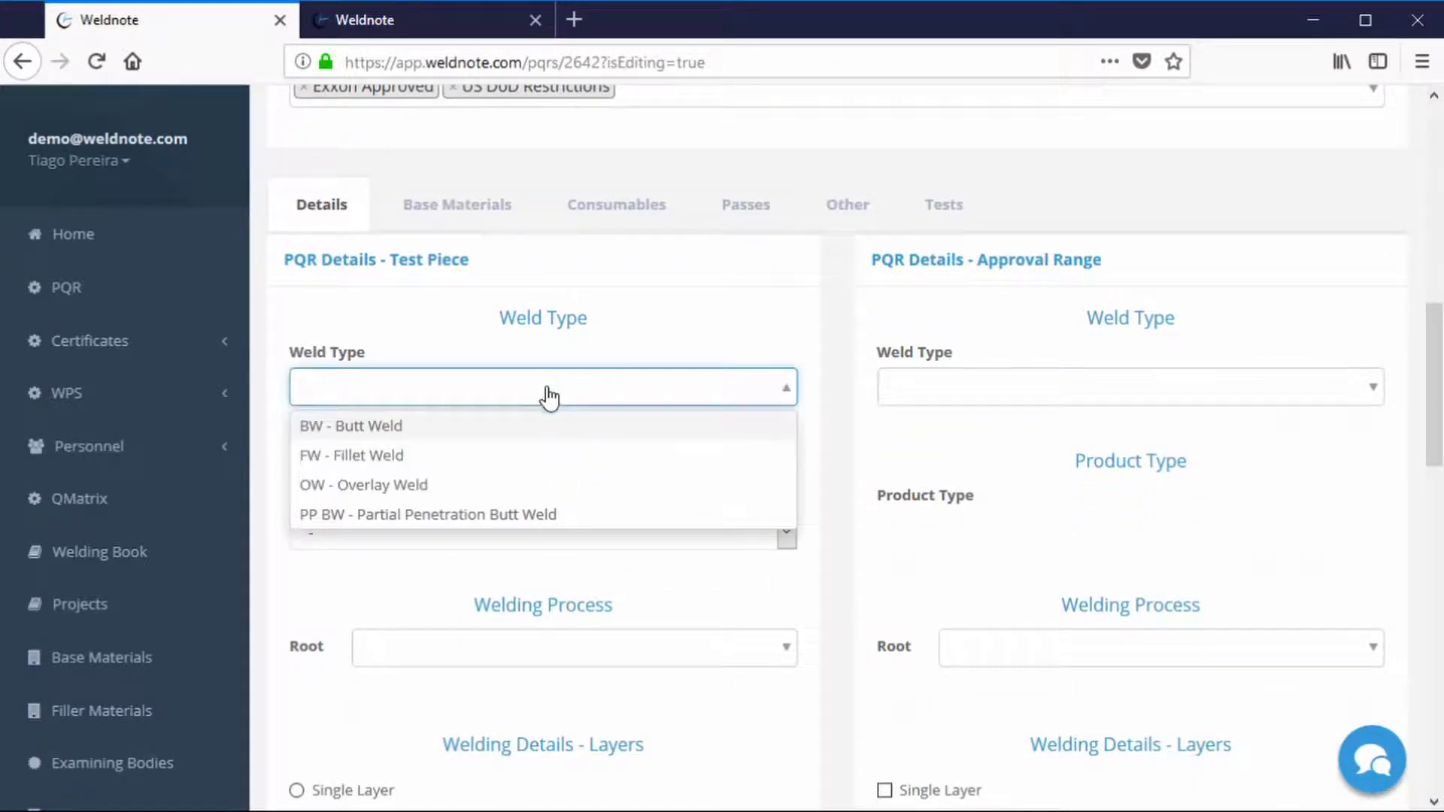
click(489, 434)
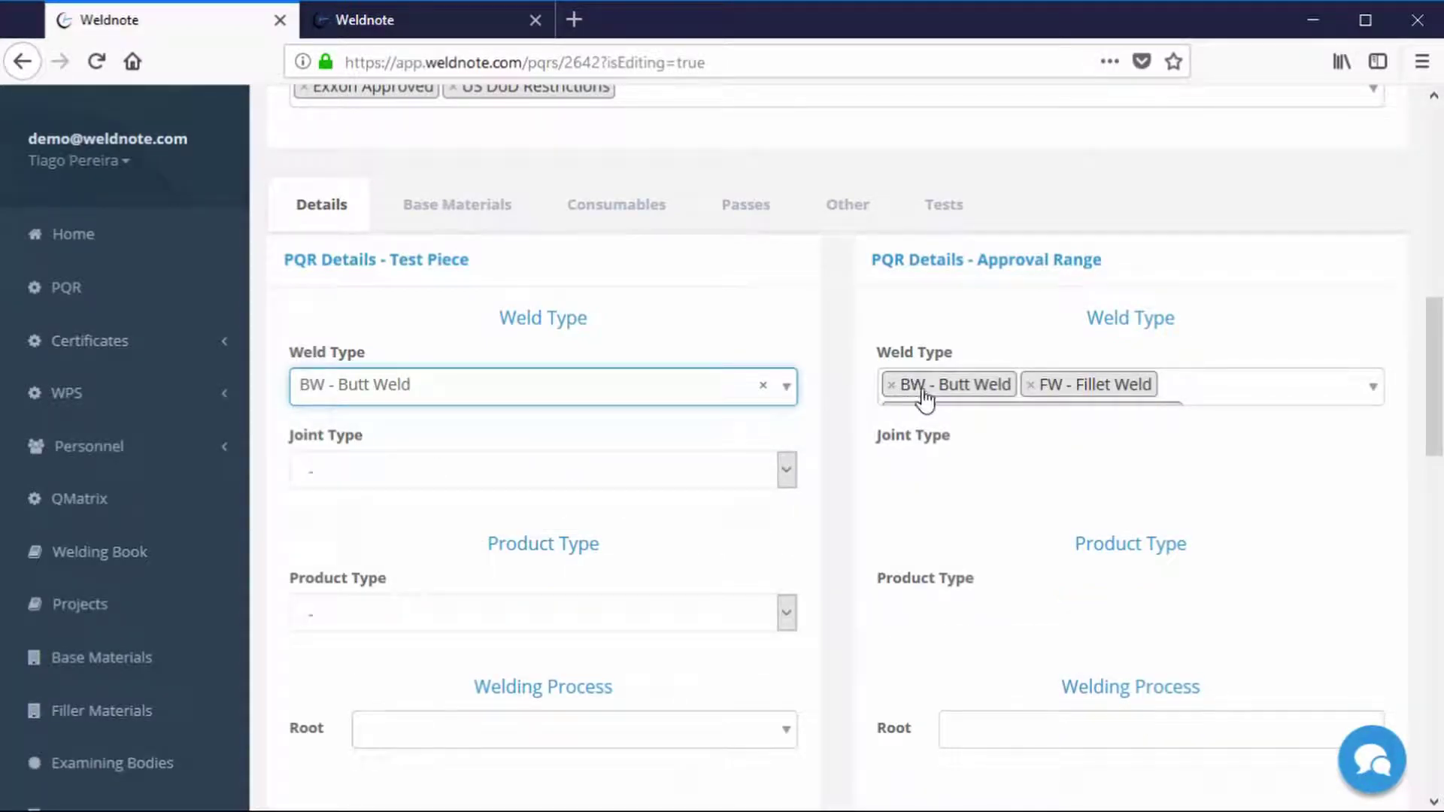
click(648, 482)
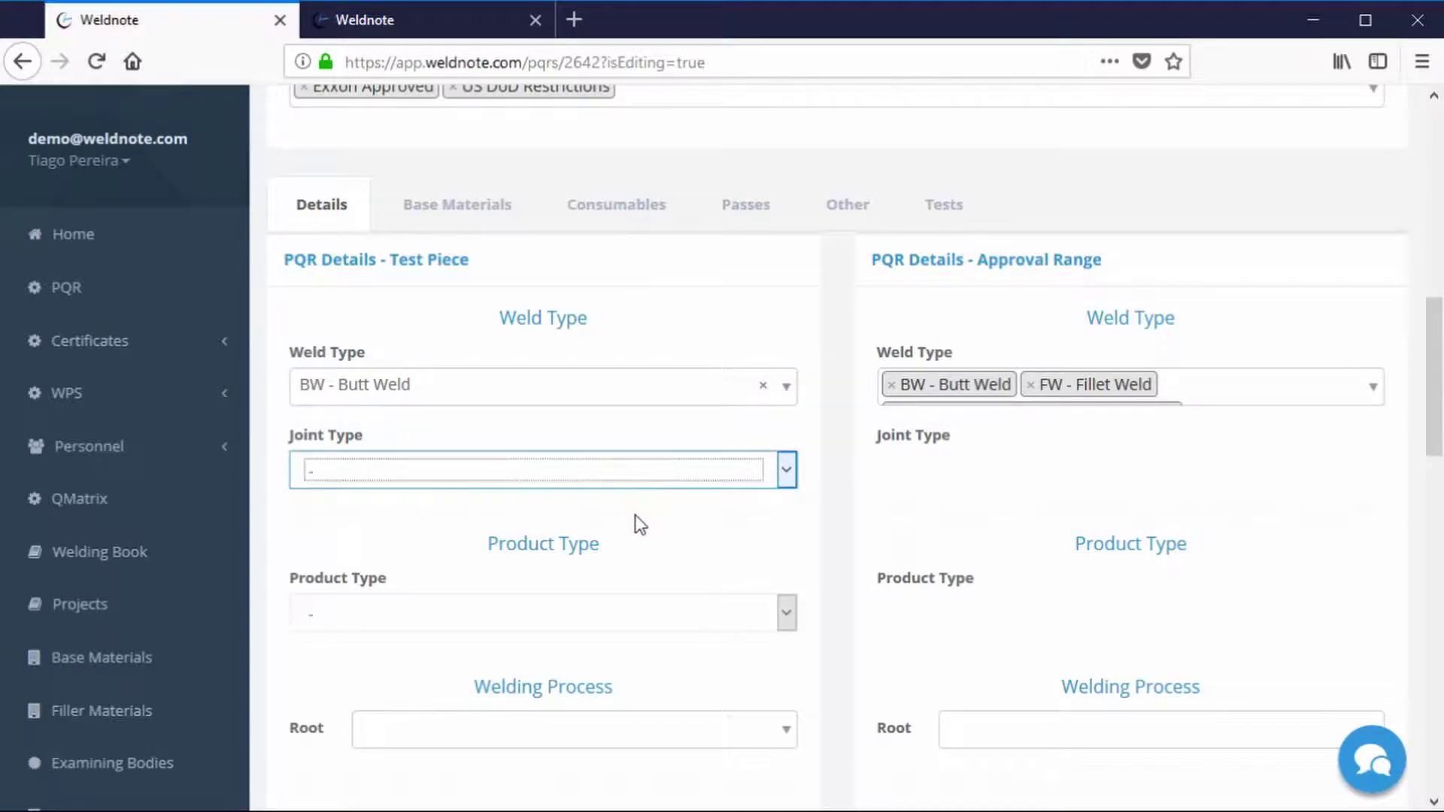
click(651, 528)
key(Tab)
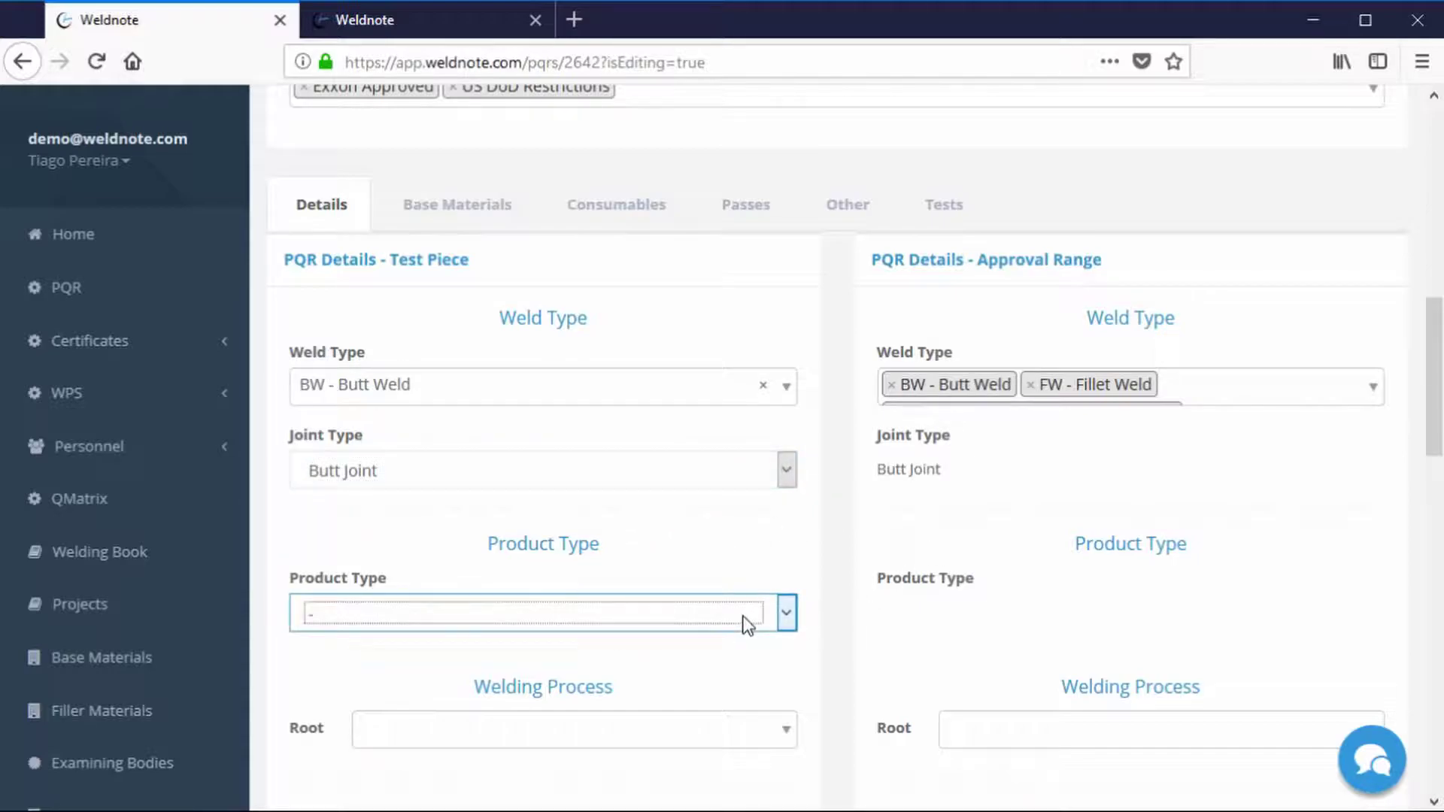
key(Down)
Step: Set the test piece's root welding process to GTAW, with Multi-Layer and Single Side, No Backing as welding details
click(595, 735)
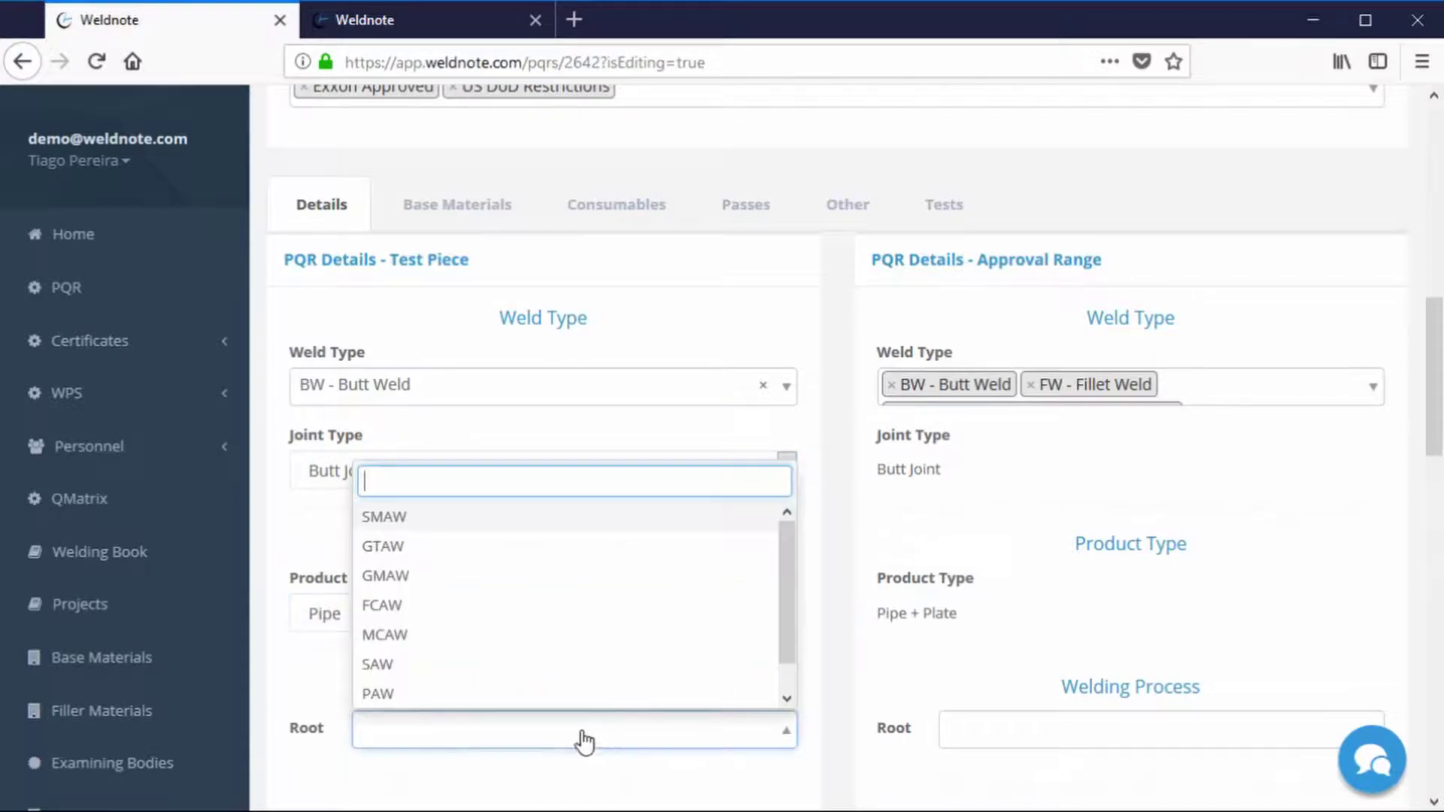
click(454, 554)
drag(1435, 324, 1434, 486)
click(298, 265)
drag(332, 358, 341, 359)
Step: Set the test piece's root to Manual mechanization, welding position 1G with Uphill direction, and DC- current
click(450, 666)
click(455, 709)
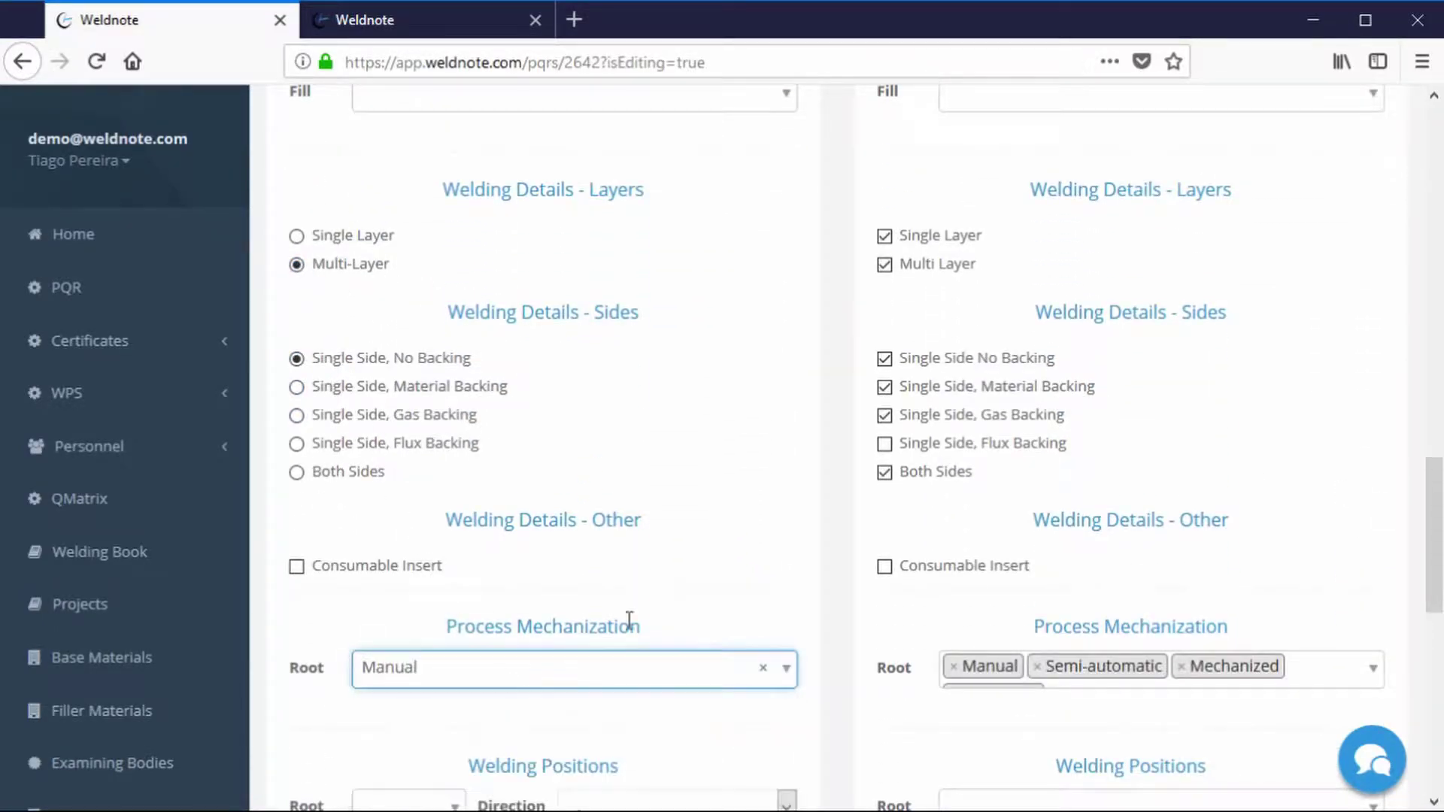
drag(1437, 504, 1437, 629)
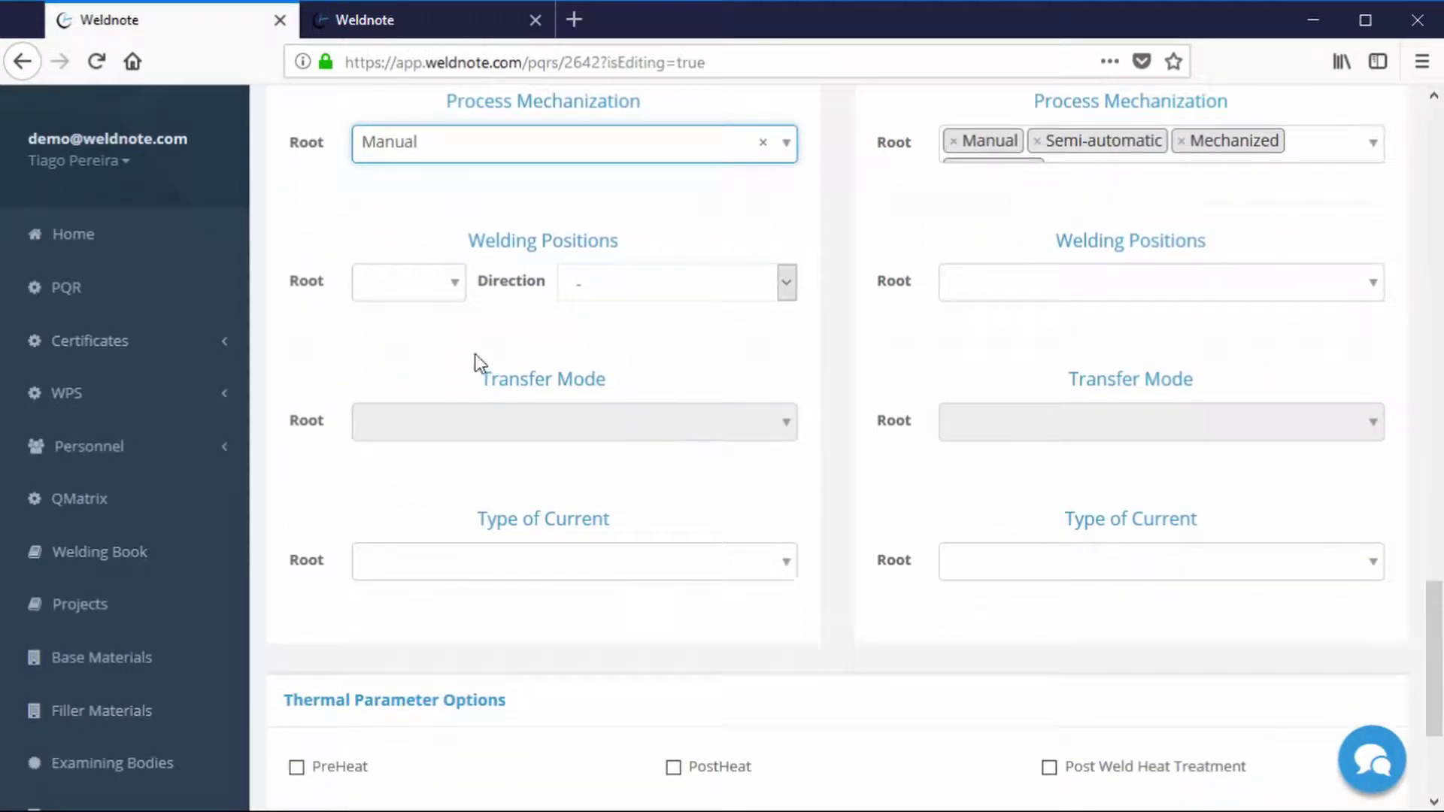
click(402, 283)
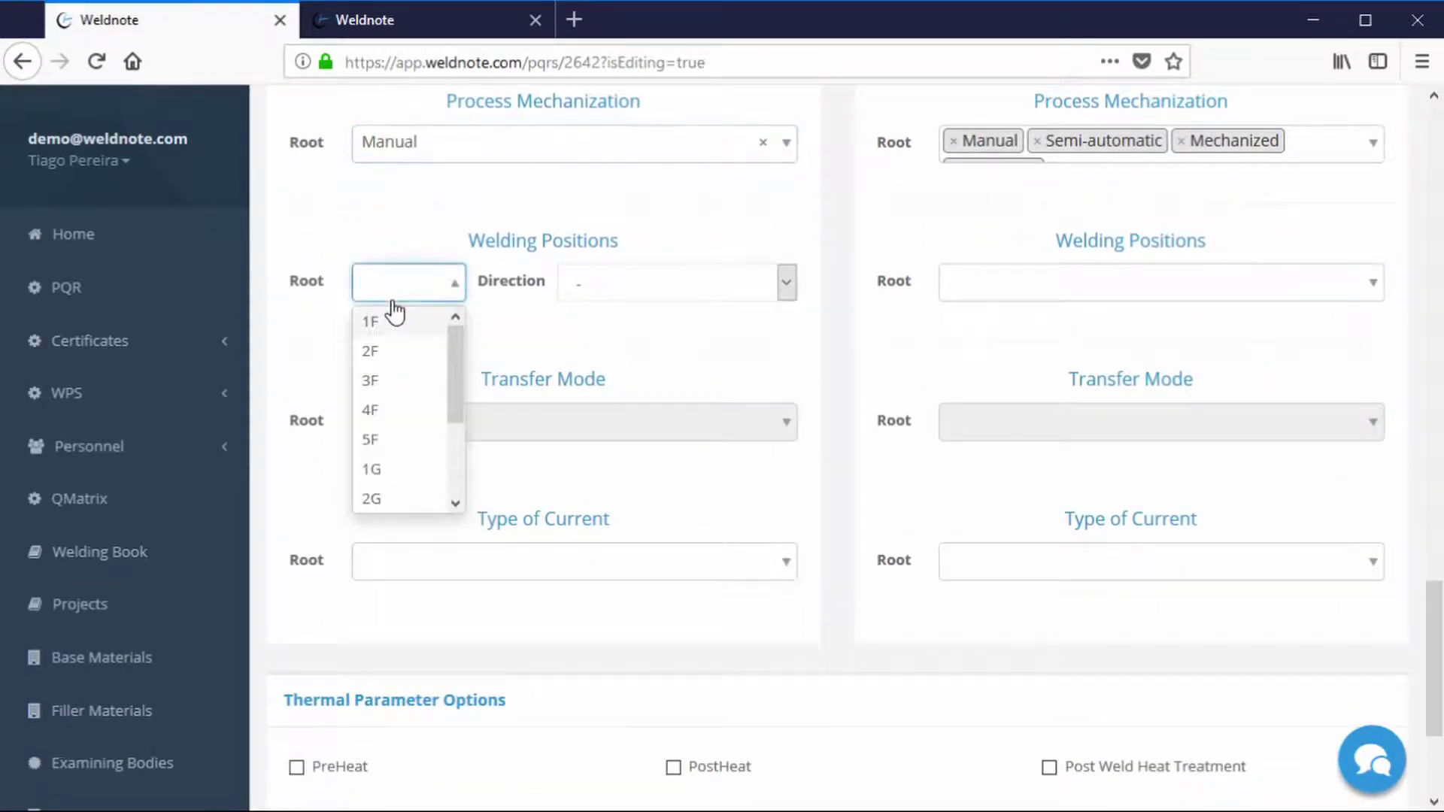
click(411, 473)
click(616, 283)
text(Uphill)
click(621, 578)
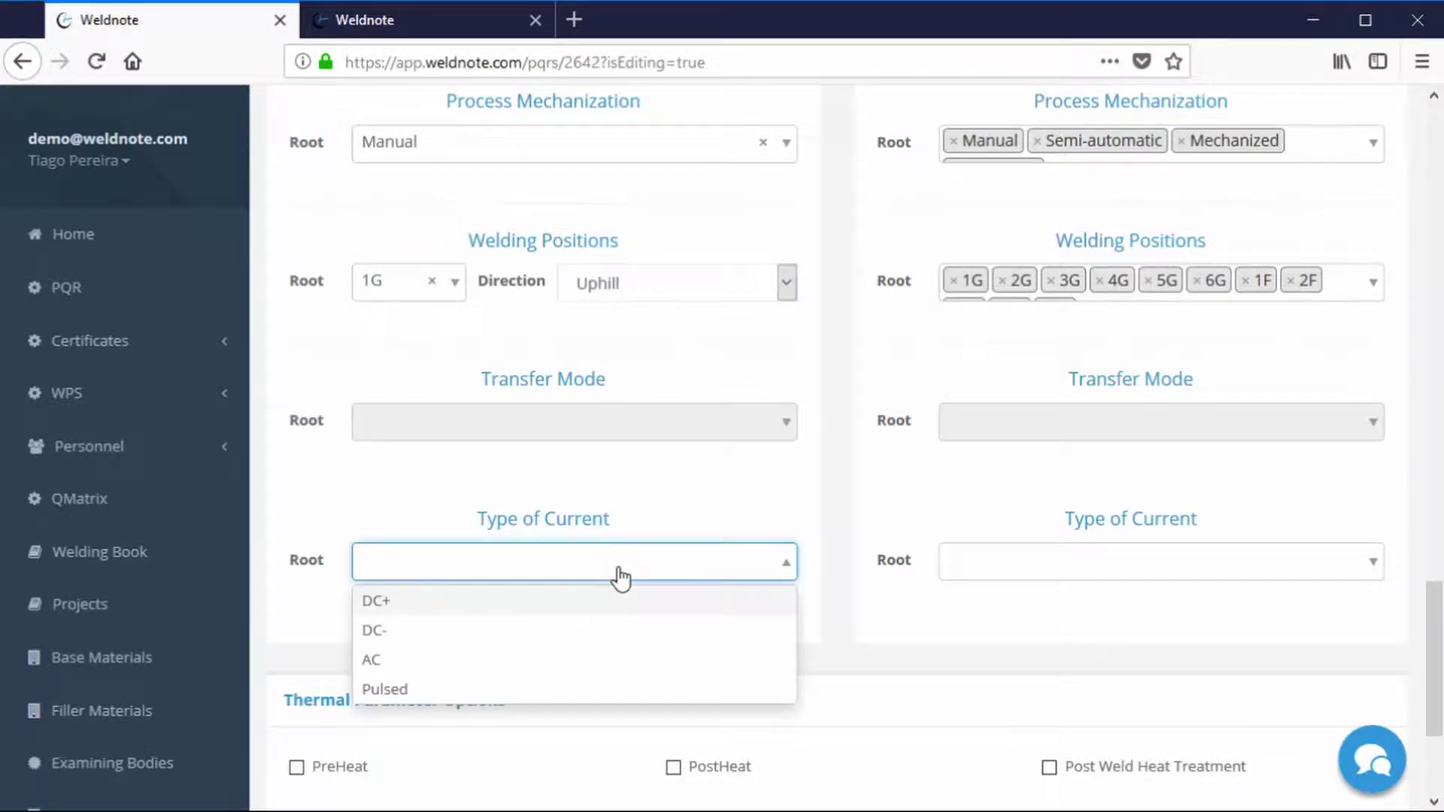
click(591, 634)
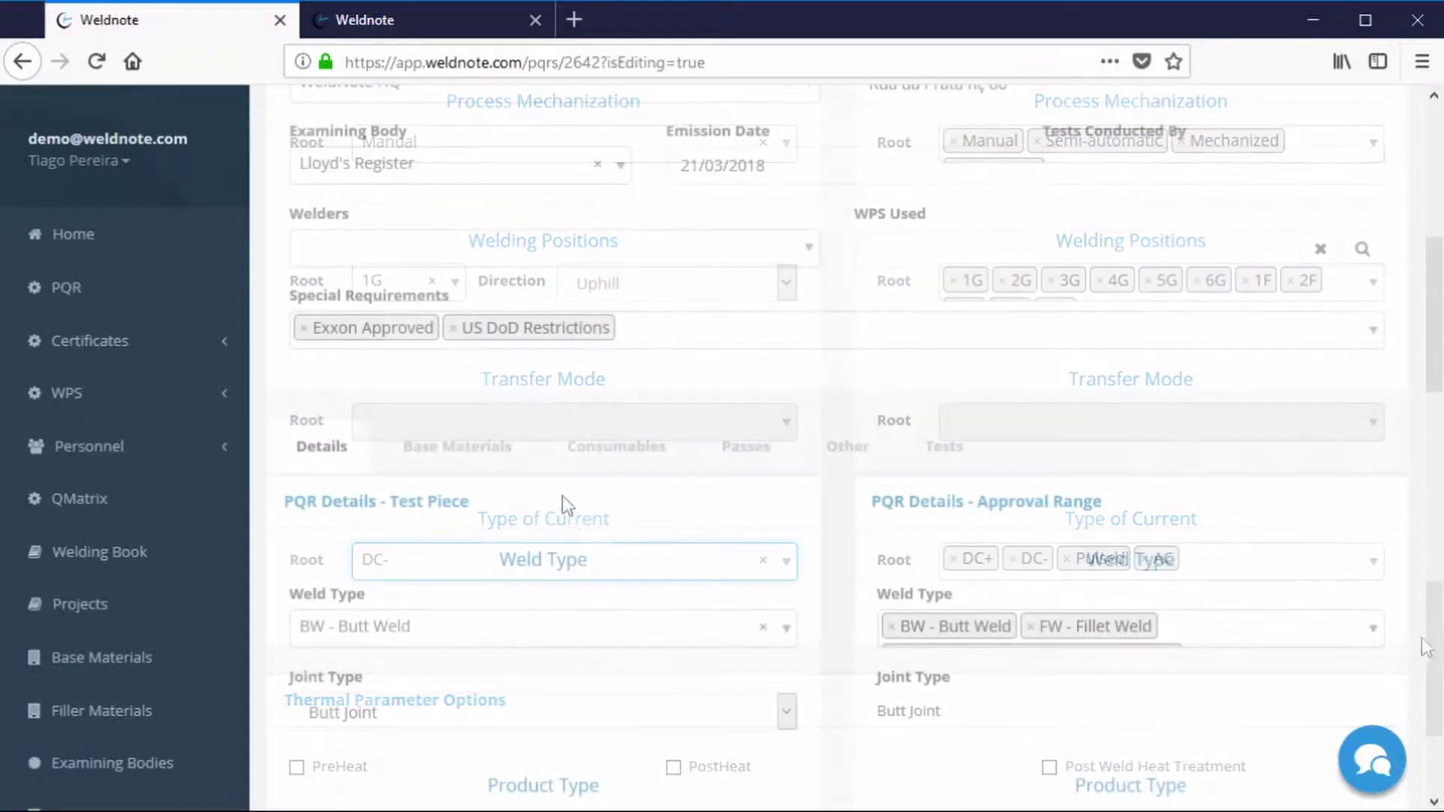
Step: Set the test piece's Base Material 1 to specification SA 106, grade B
click(493, 474)
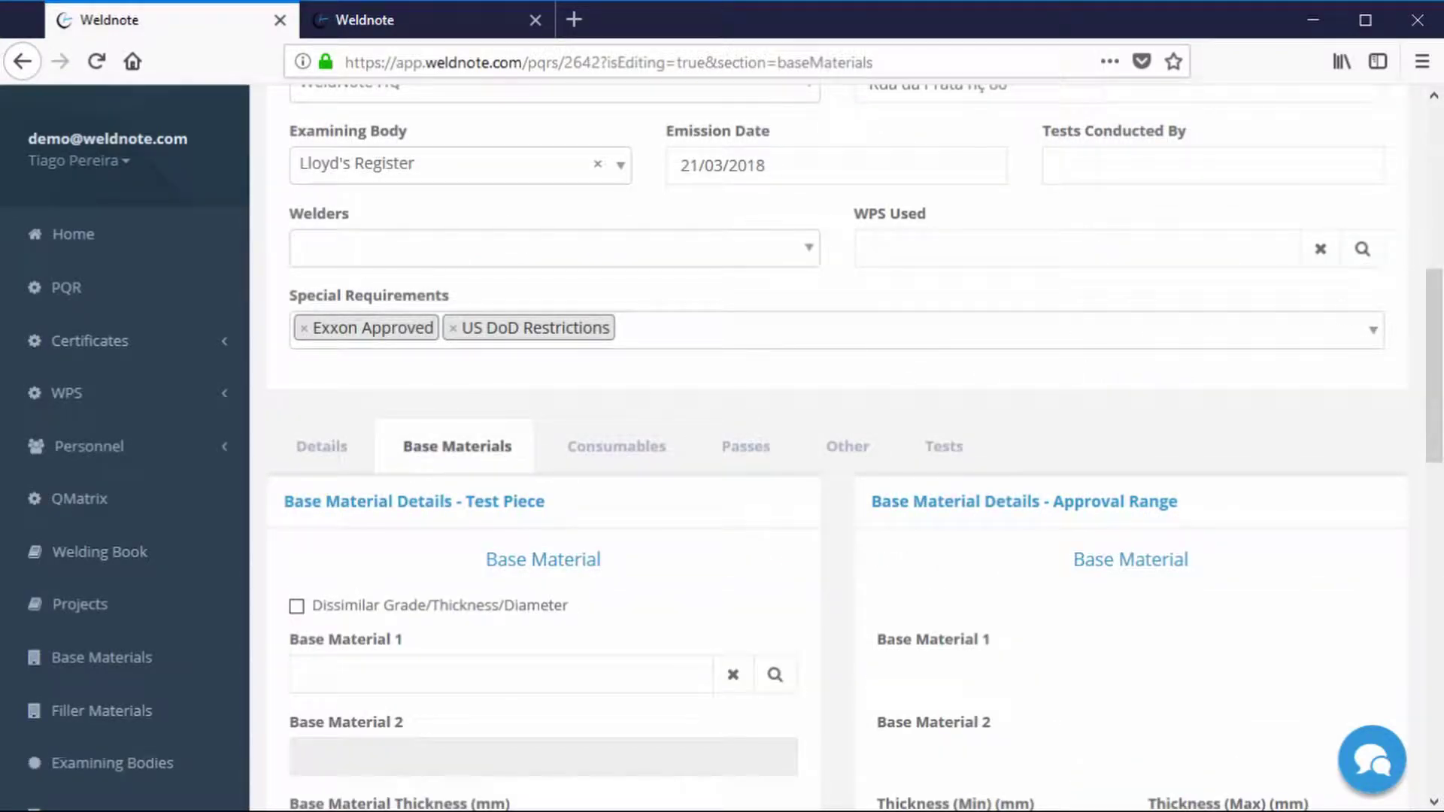
scroll(1435, 380, down, 2)
scroll(1436, 379, down, 2)
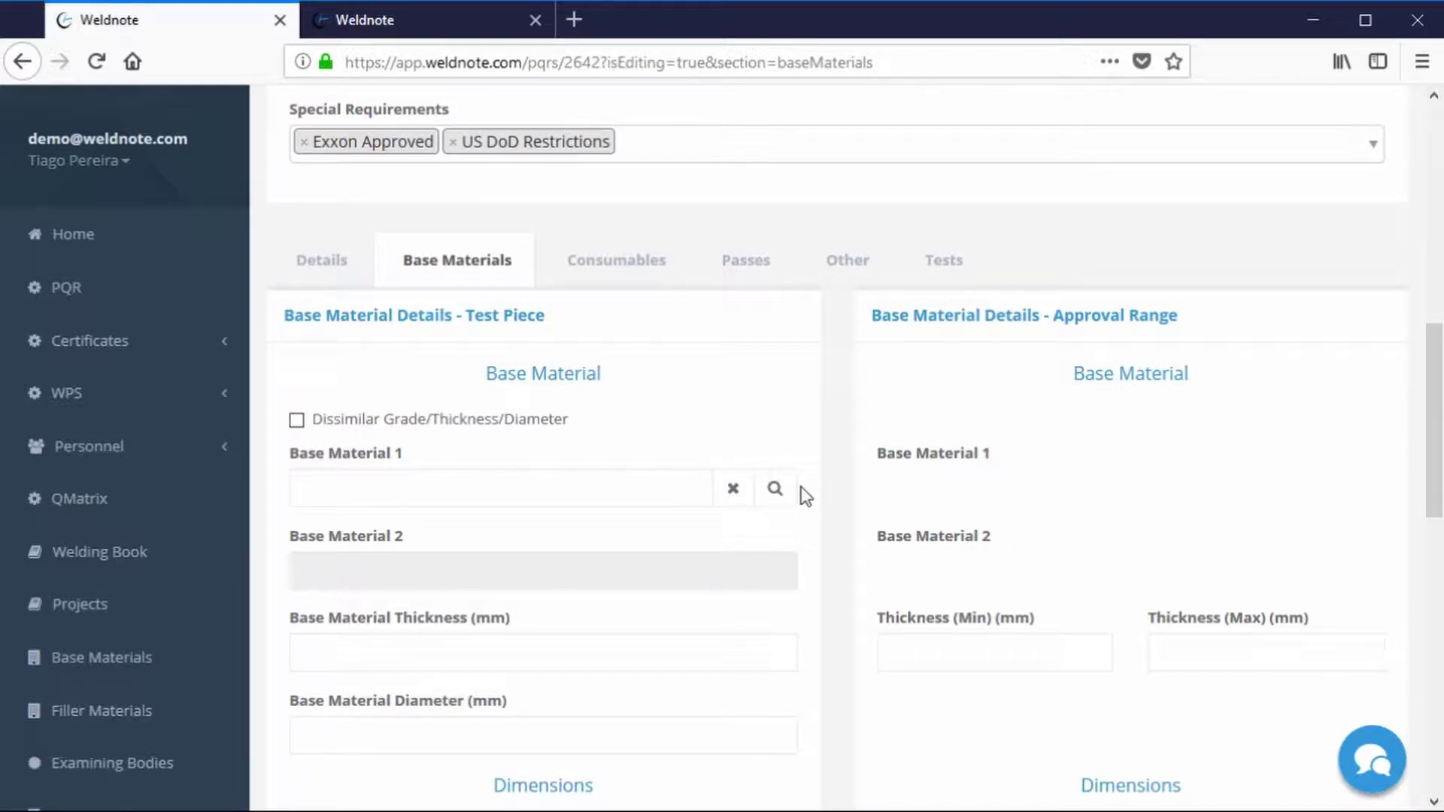
click(775, 489)
scroll(1428, 441, down, 5)
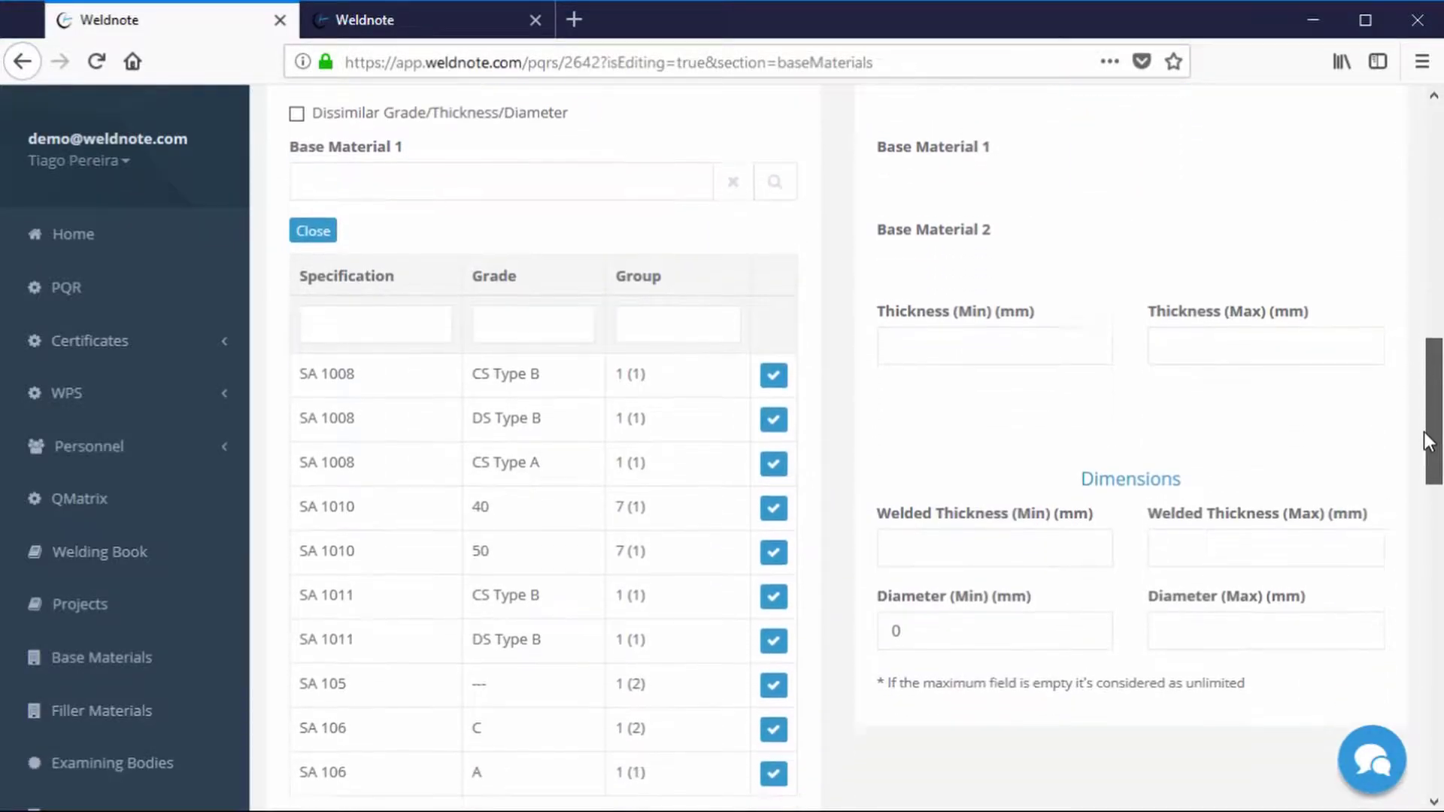
scroll(1428, 440, down, 1)
click(404, 298)
text(SA 106)
click(532, 288)
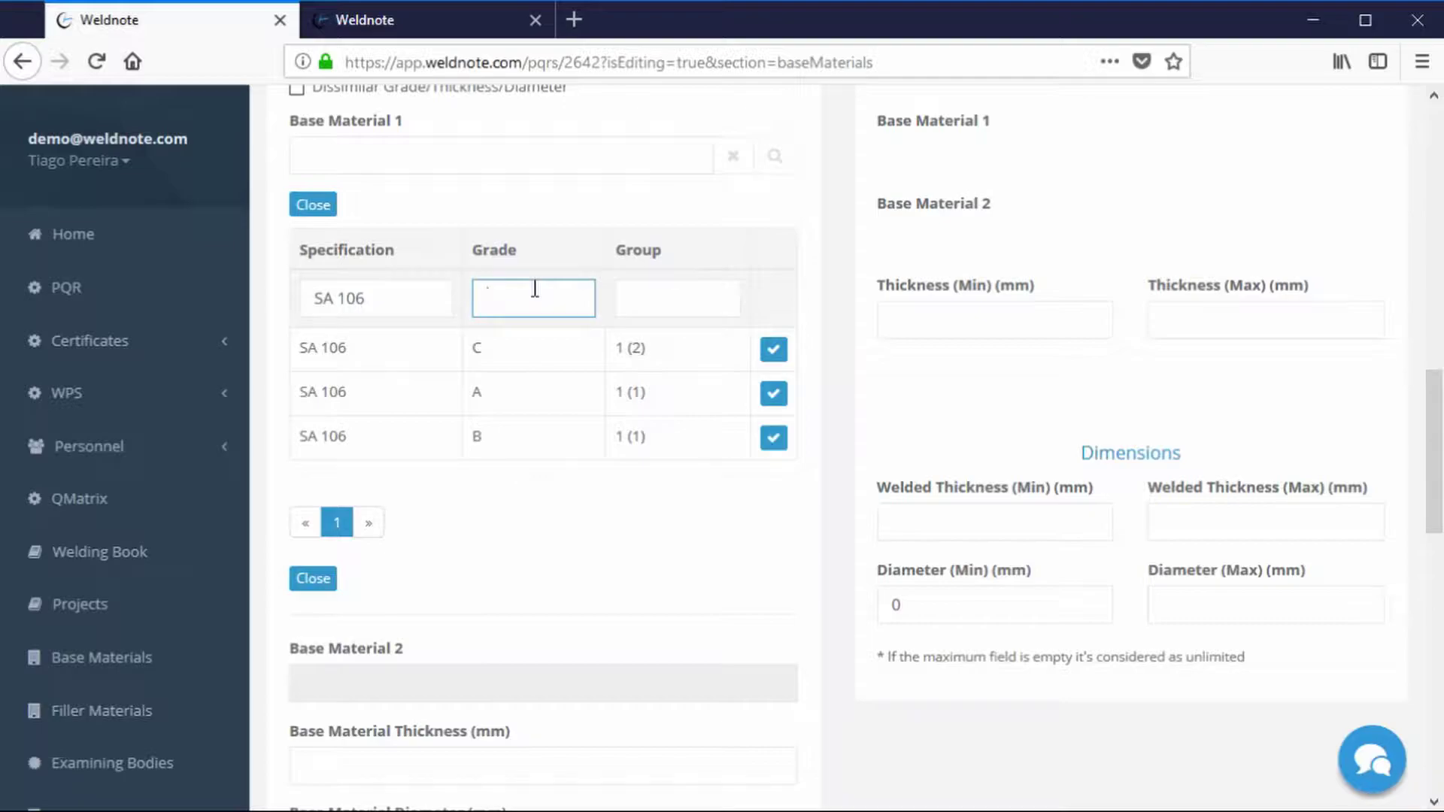
text(B)
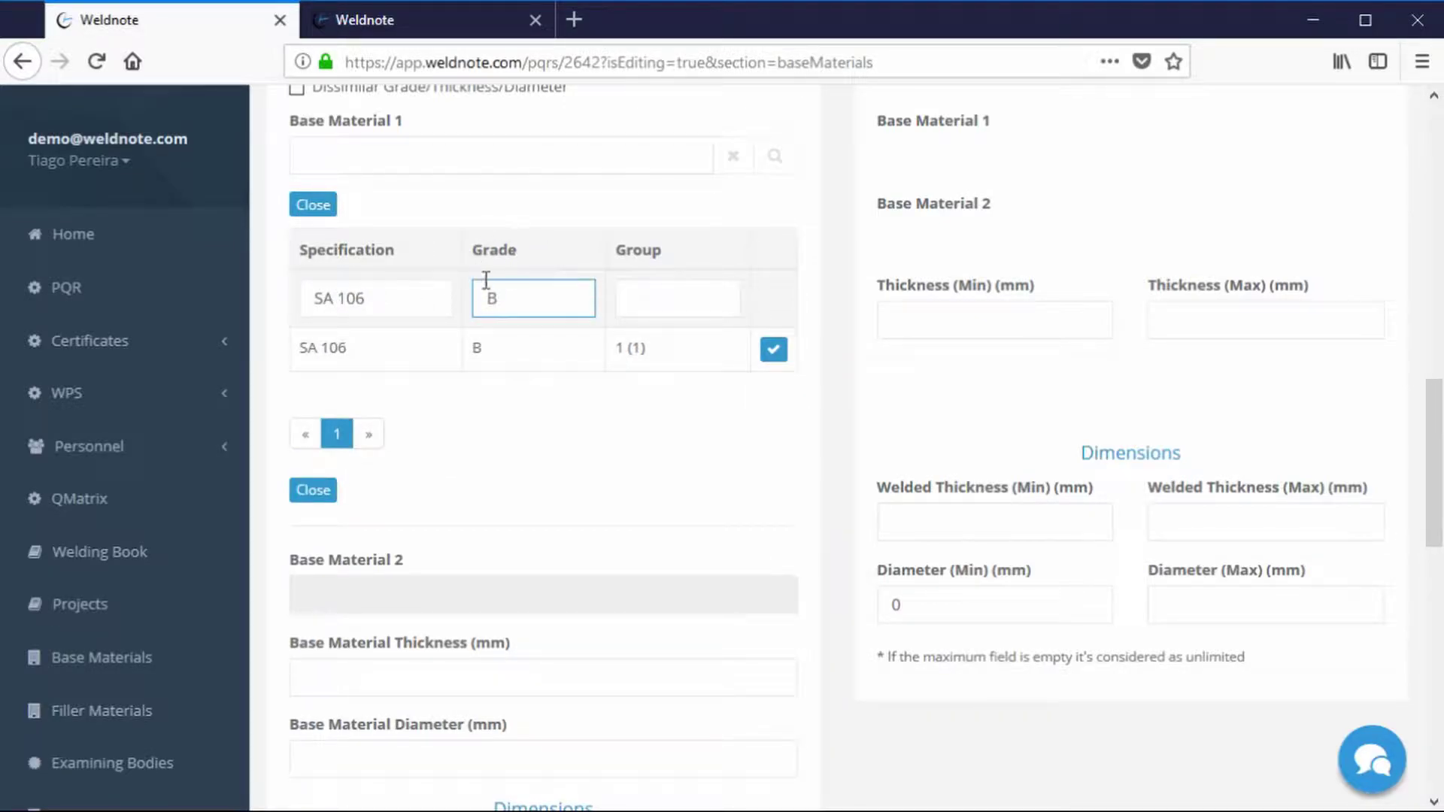
click(509, 359)
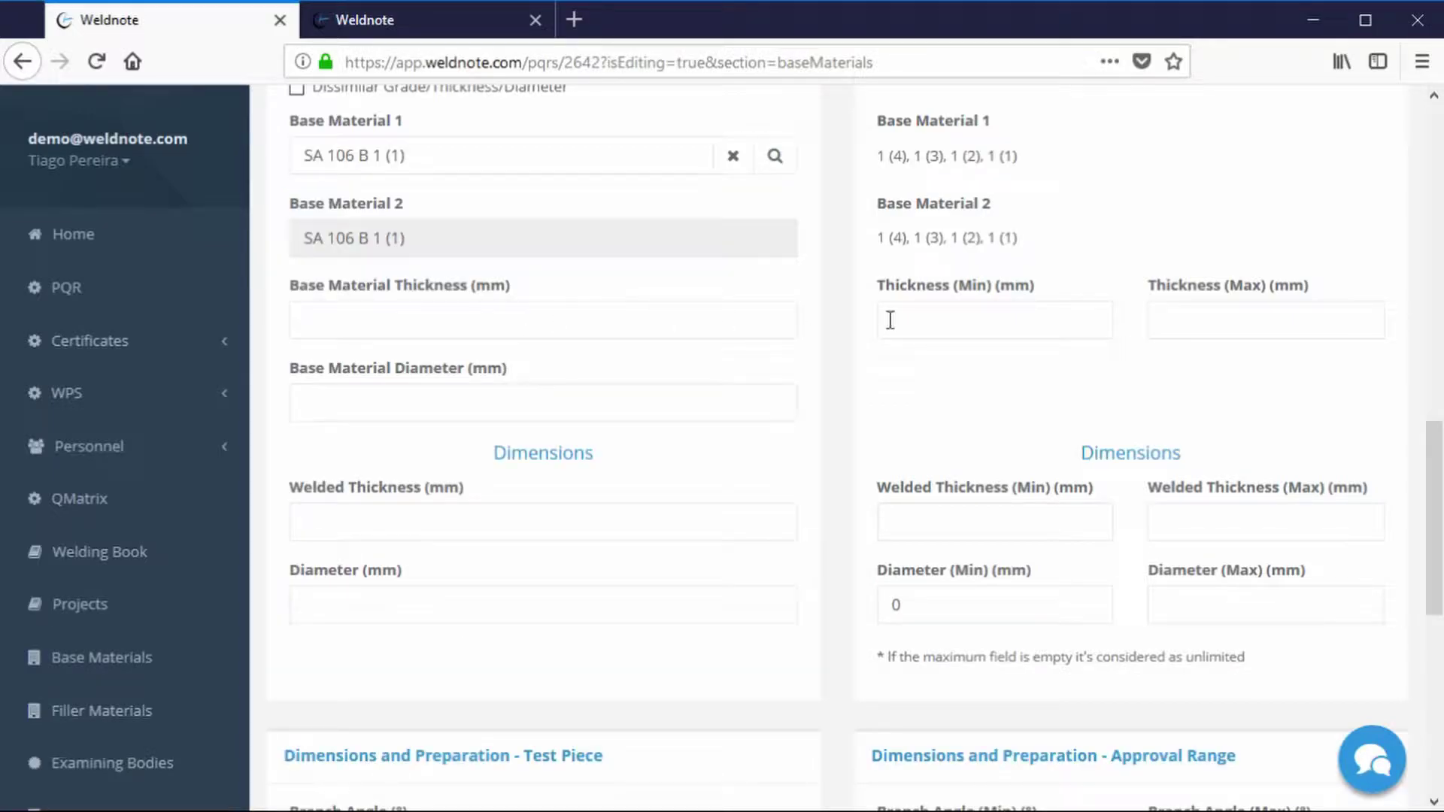
Step: Set the test piece's root filler material to SFA 5.18 ER70S-6 in the consumables
drag(1434, 492, 1427, 377)
click(636, 332)
click(775, 510)
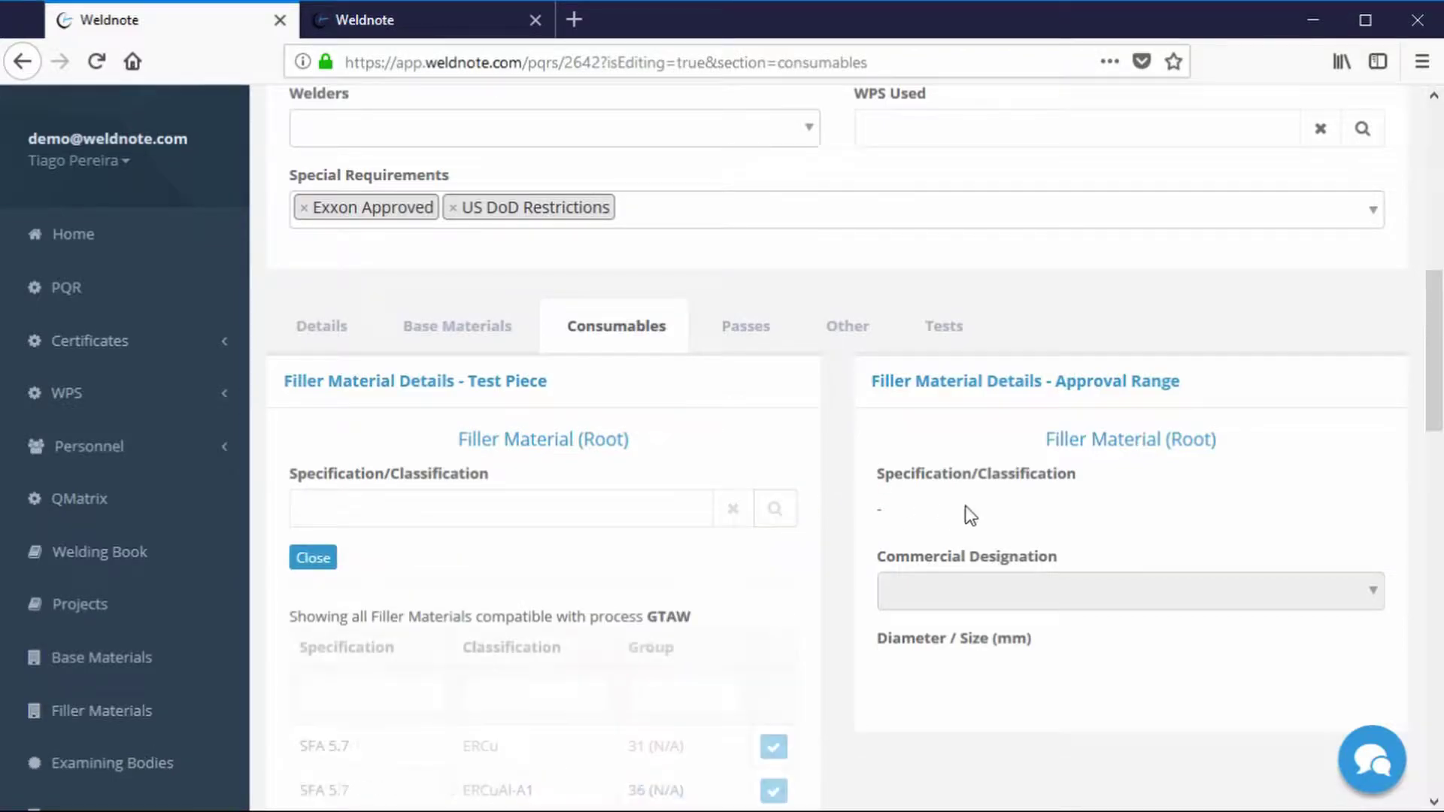
click(337, 703)
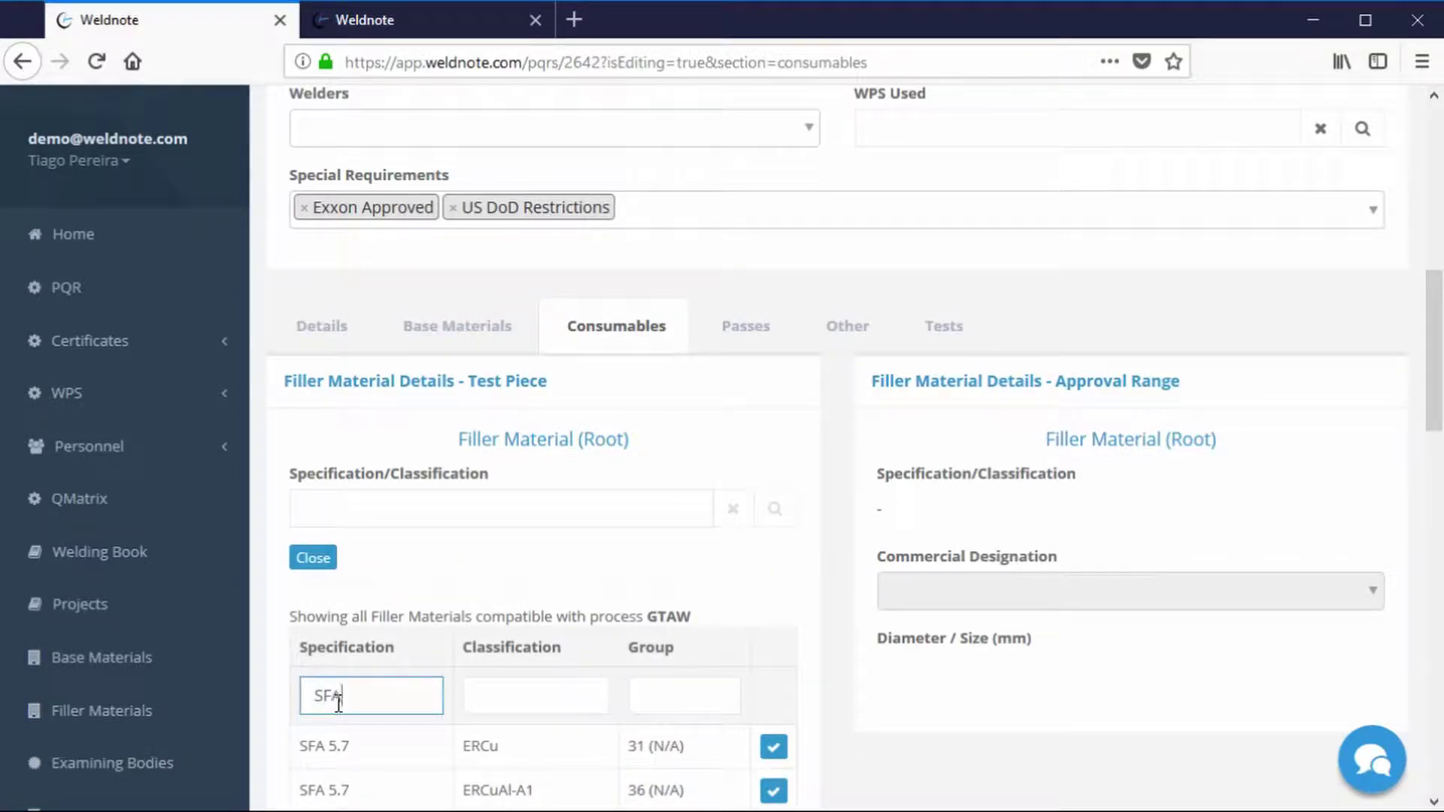
text(SFA 5.18)
key(Tab)
text(ER7)
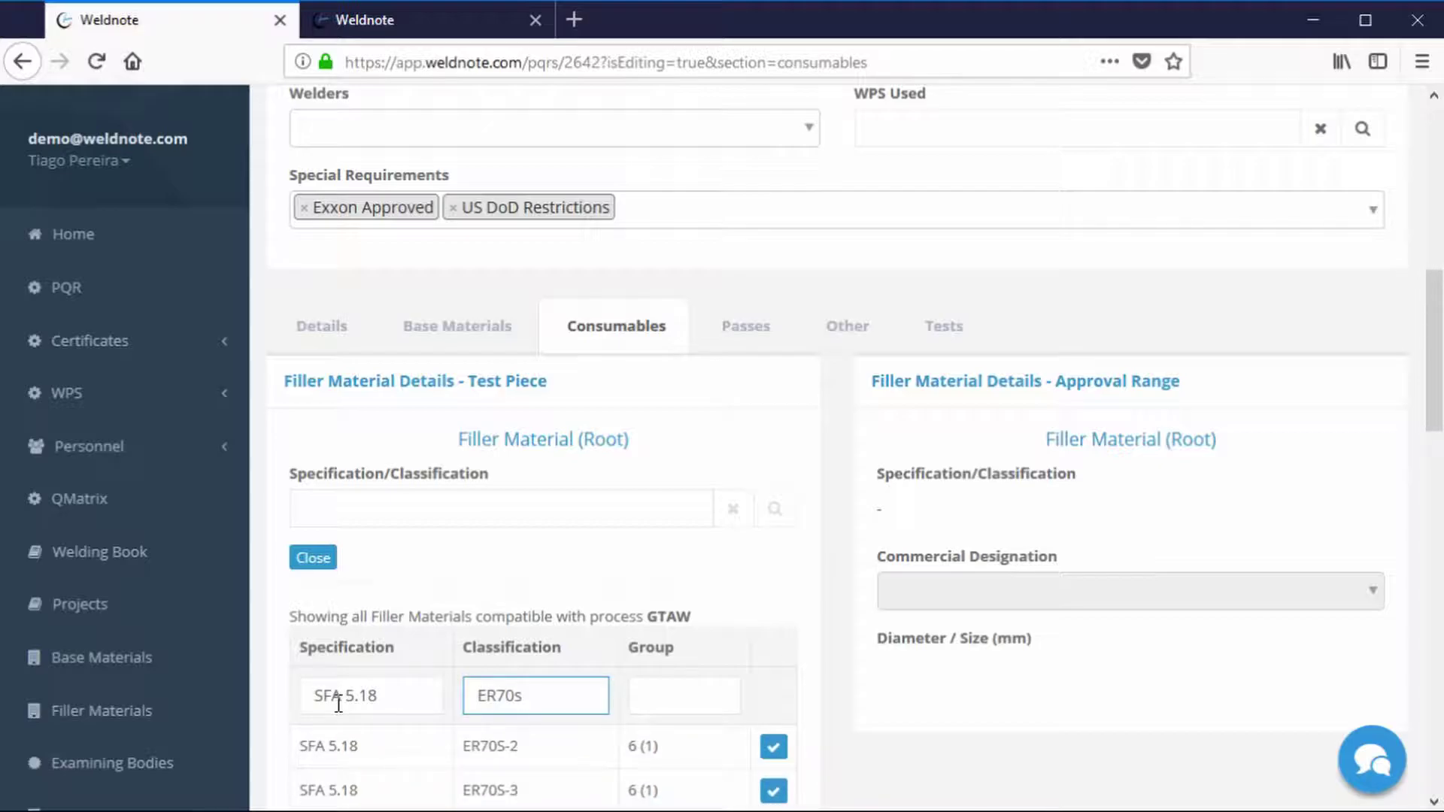
scroll(533, 593, down, 5)
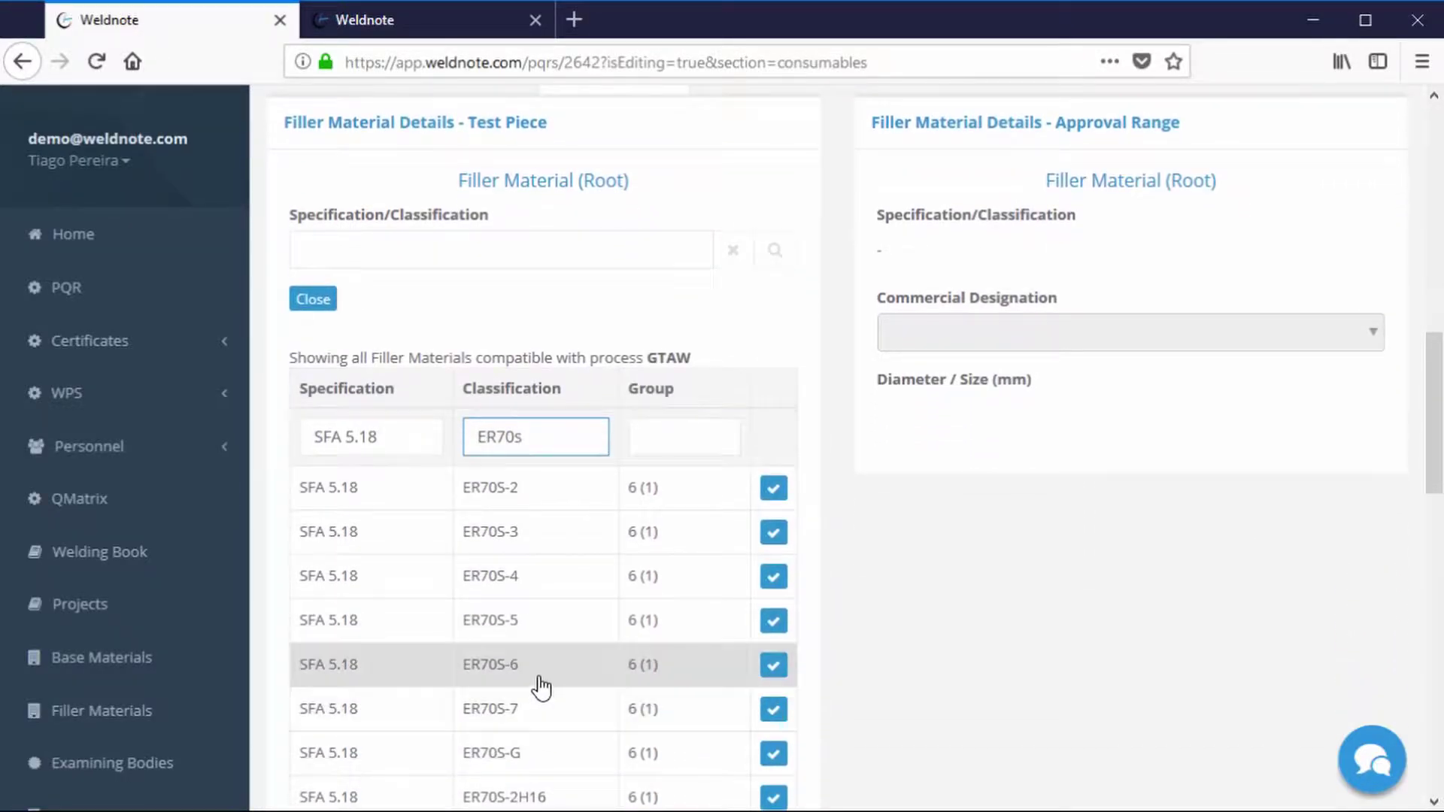
click(539, 683)
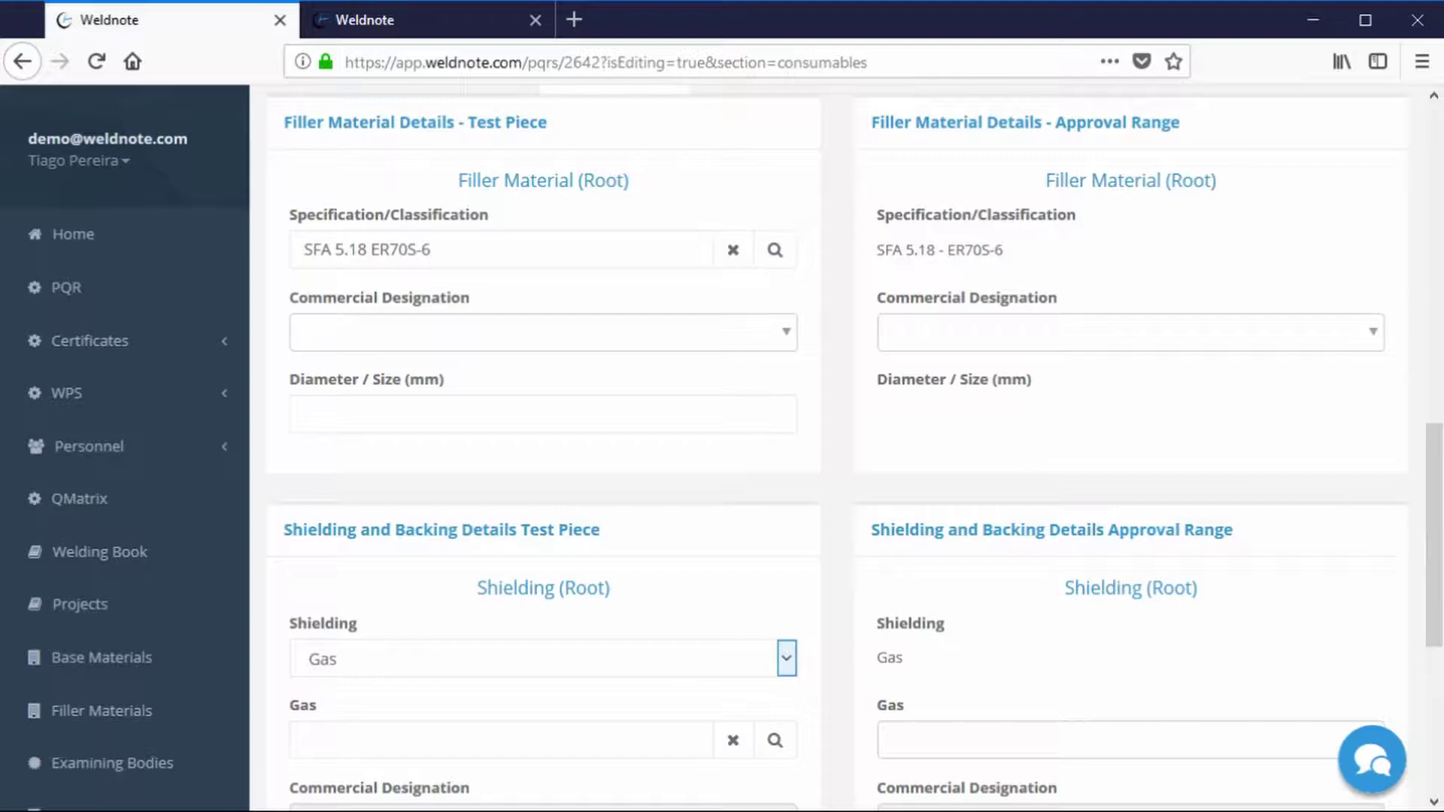
Step: Add a new welding parameter for pass number 1 and assign it to the Root (GTAW) layer
scroll(1432, 561, up, 5)
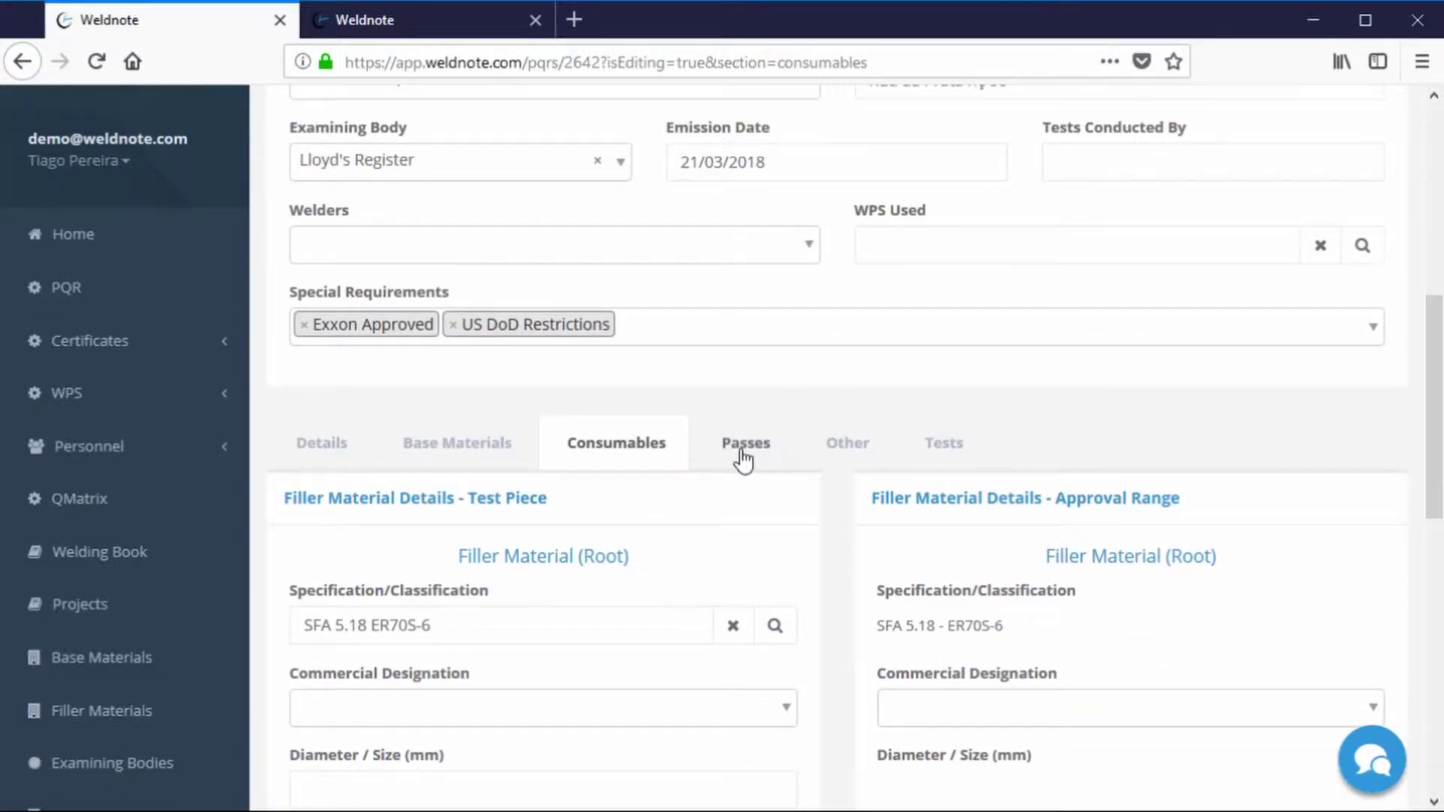
click(743, 453)
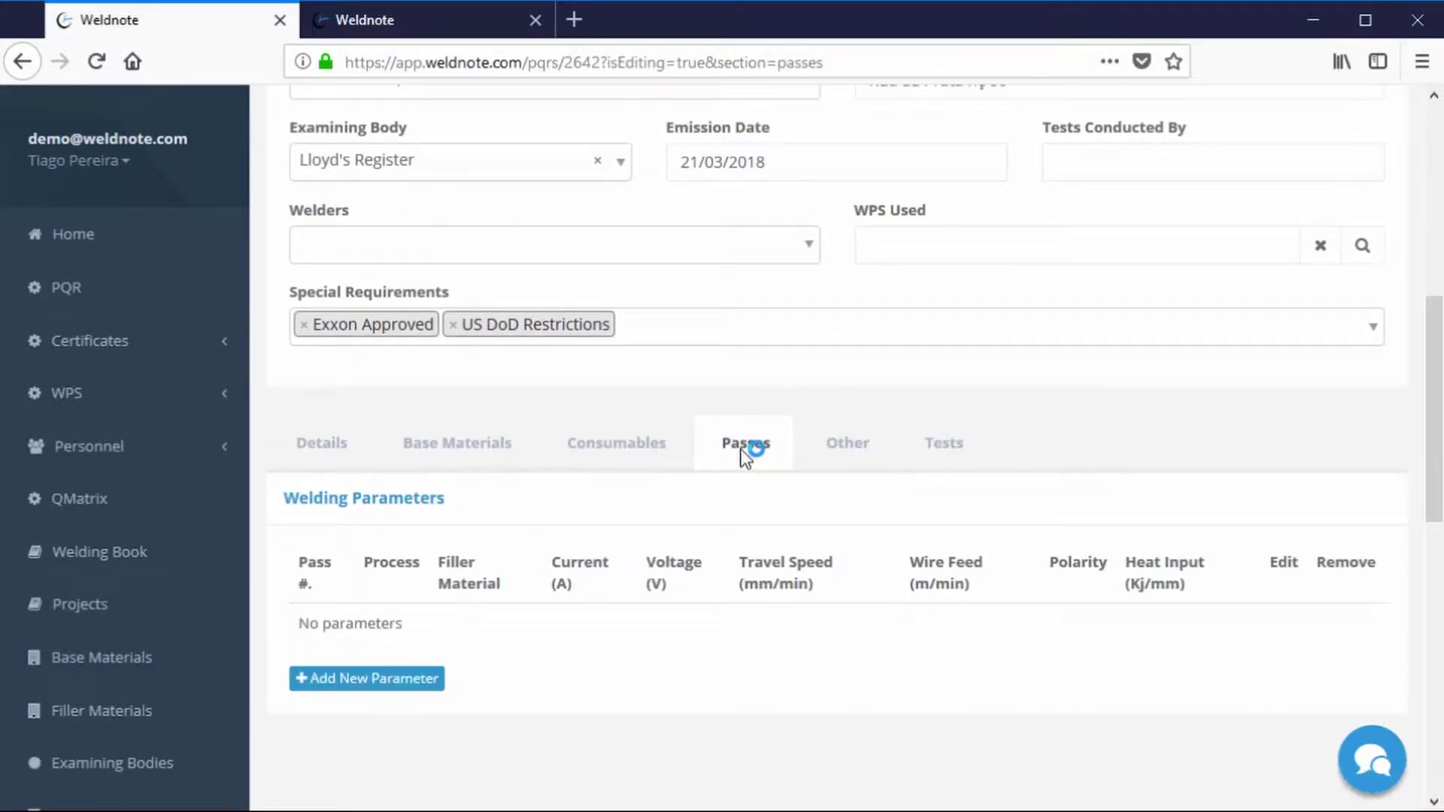
click(369, 679)
drag(1432, 450, 1413, 534)
click(462, 399)
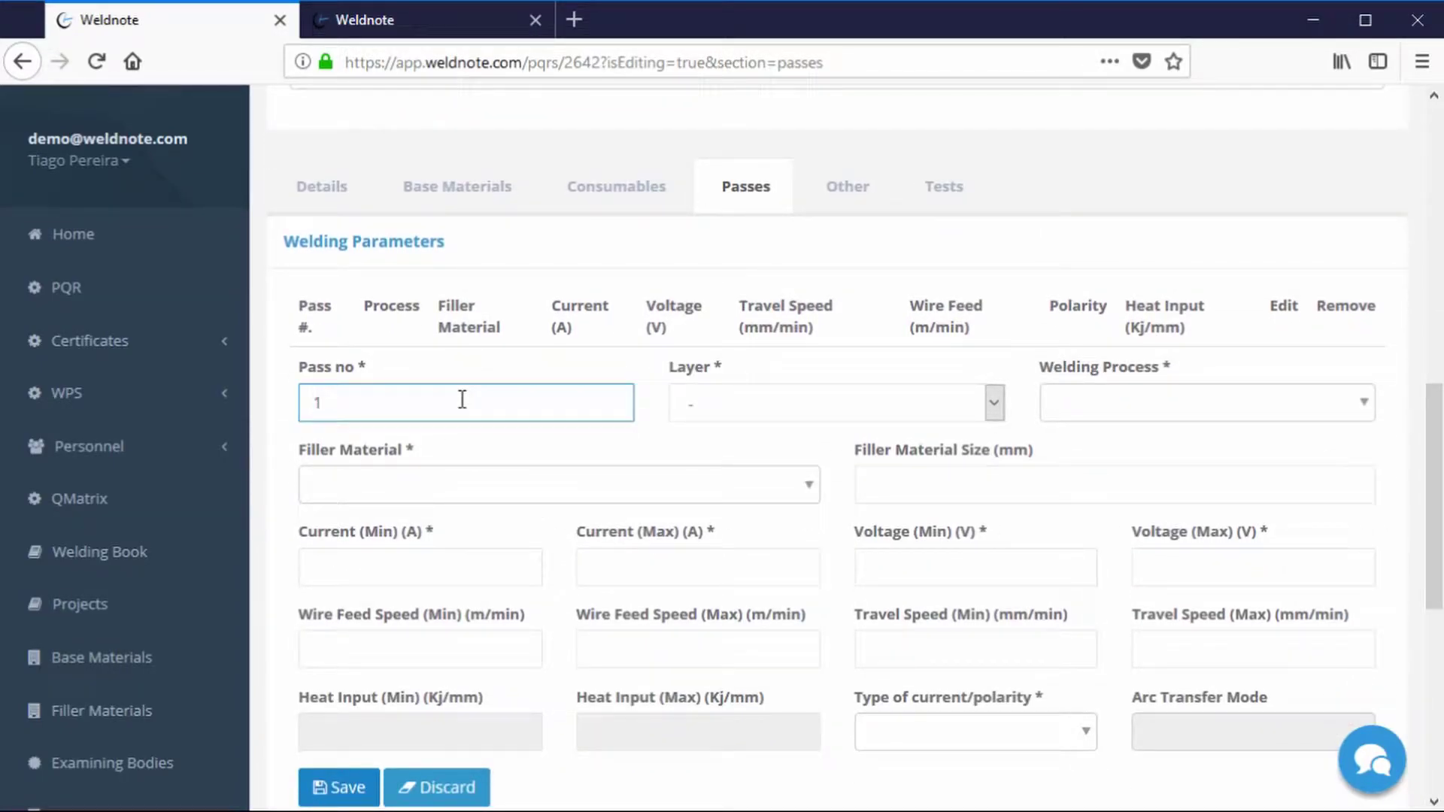
key(Tab)
key(Down)
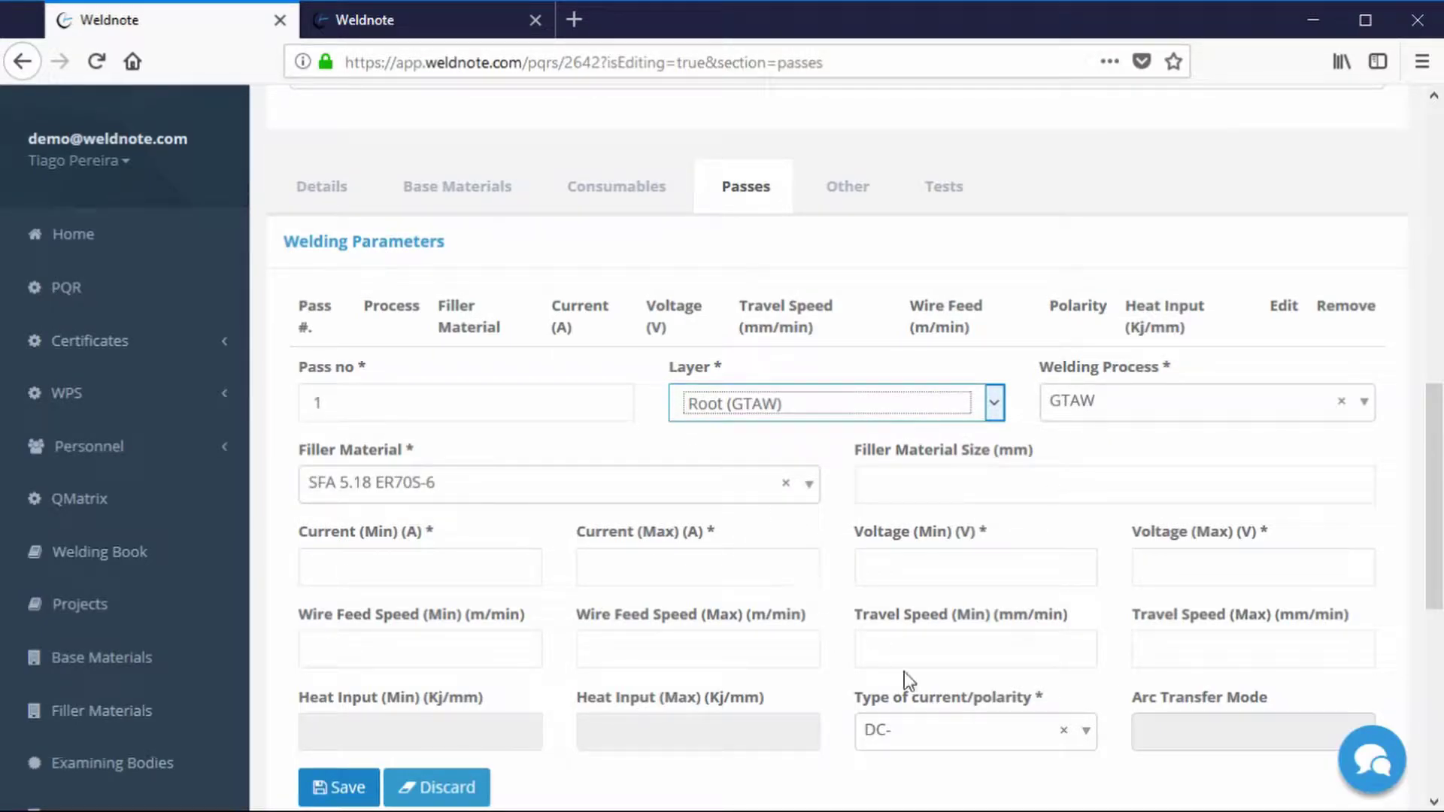
Step: Set the pass's filler material size to 1.0 mm, current range to 150–200 A and voltage range to 14–15 V
click(904, 489)
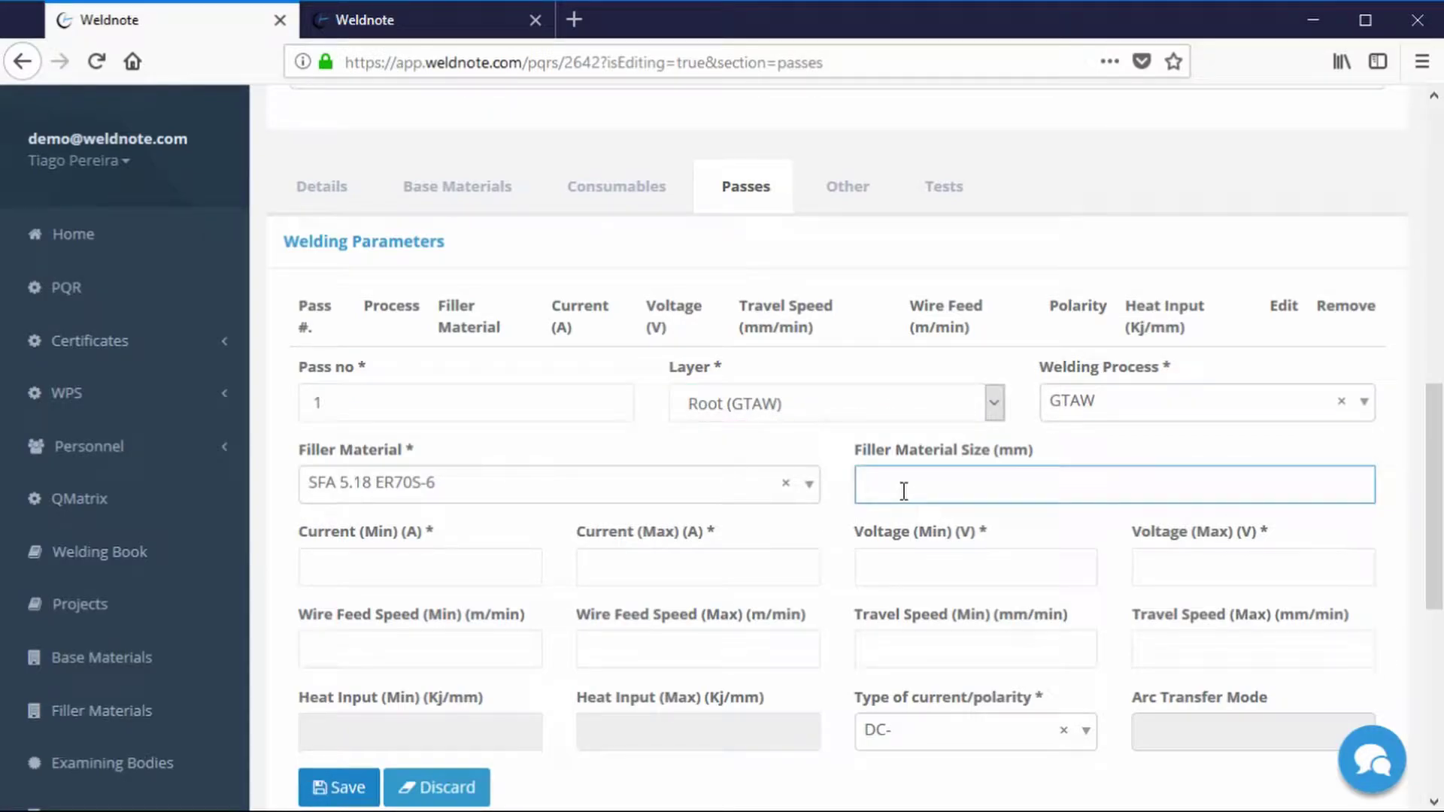
key(Tab)
text(150)
key(Tab)
text(200)
key(Tab)
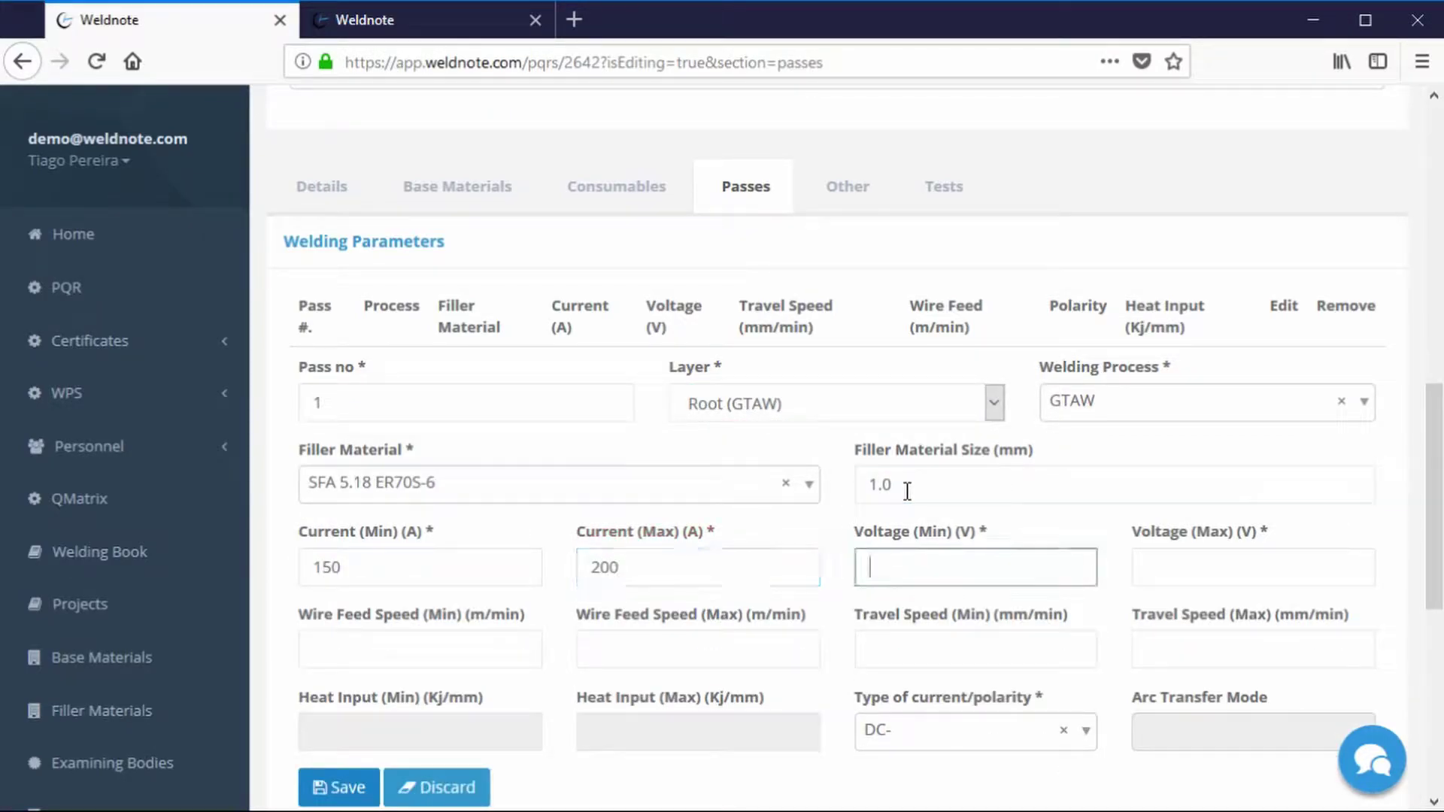
key(Tab)
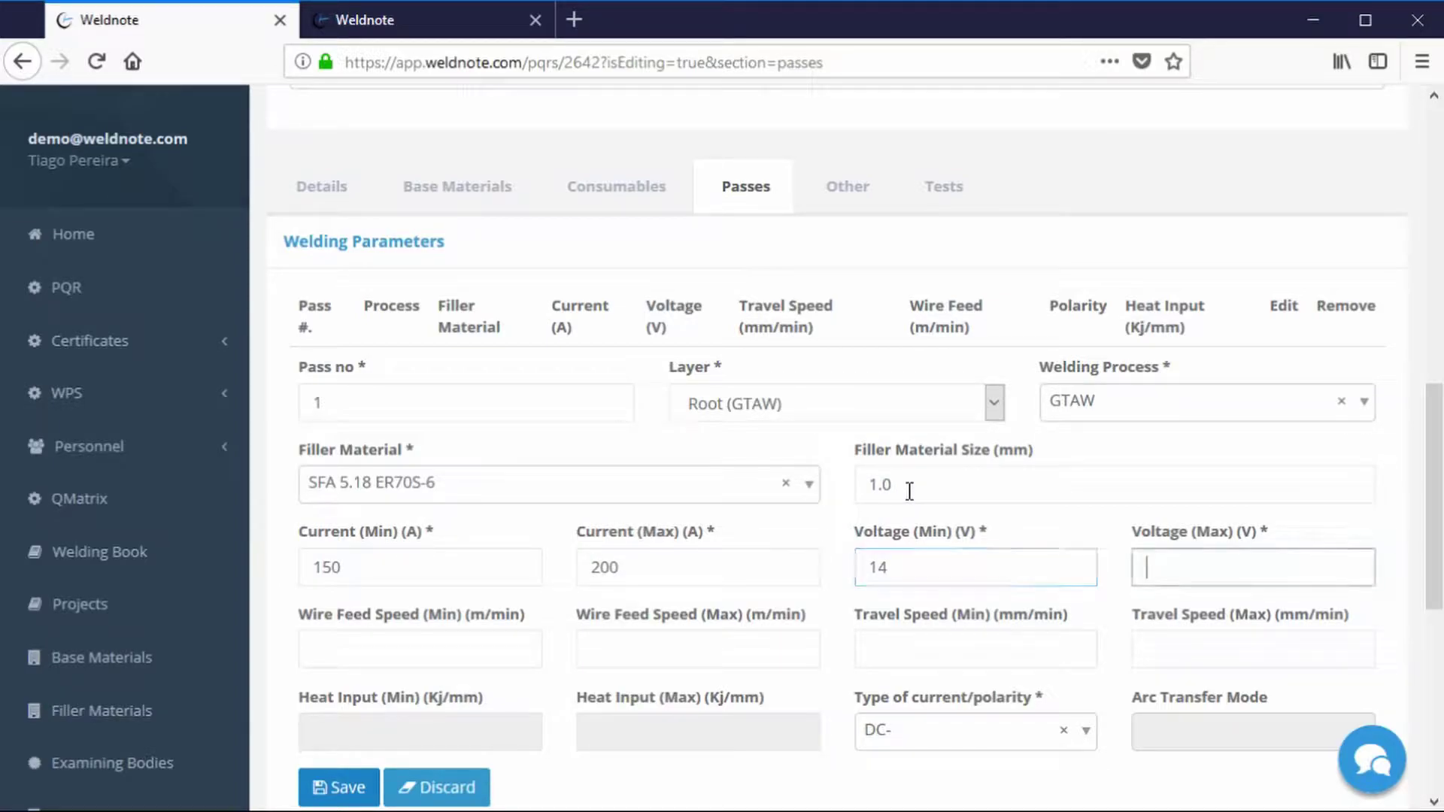
text(15)
Step: Set the pass's travel speed range to 75–85 mm/min and save the welding parameter
click(960, 656)
text(55)
drag(960, 656, 856, 654)
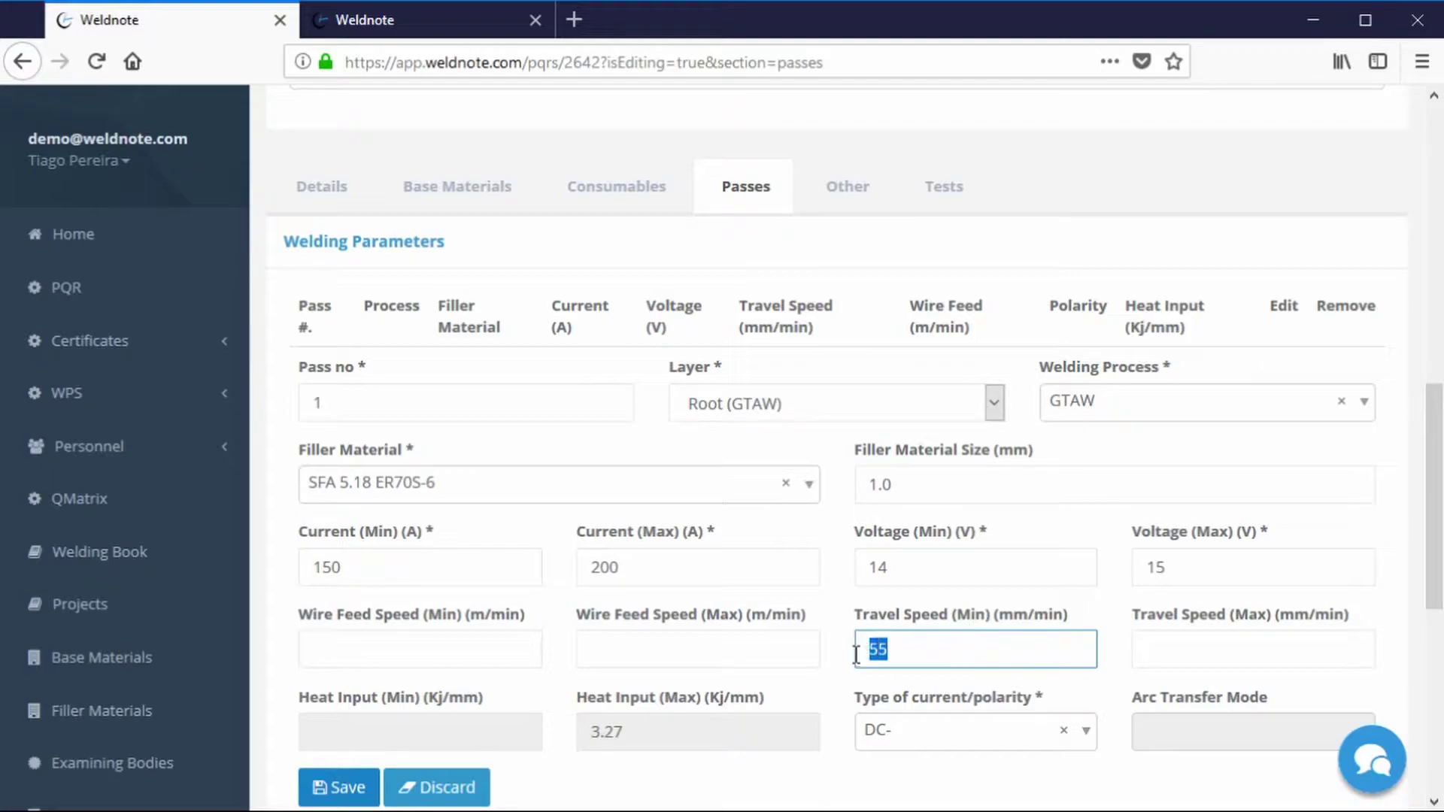
text(5)
click(1204, 644)
text(85)
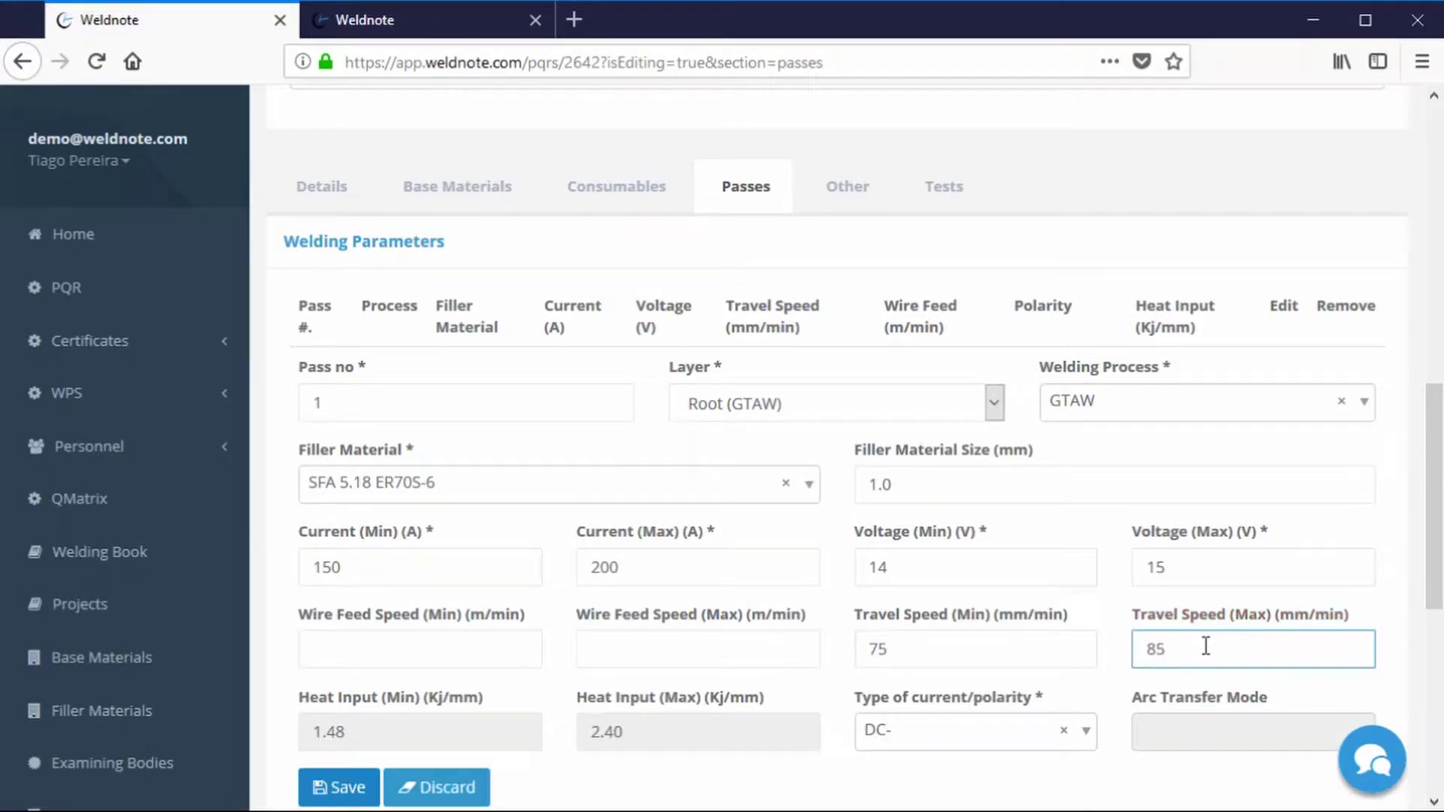
scroll(670, 600, down, 2)
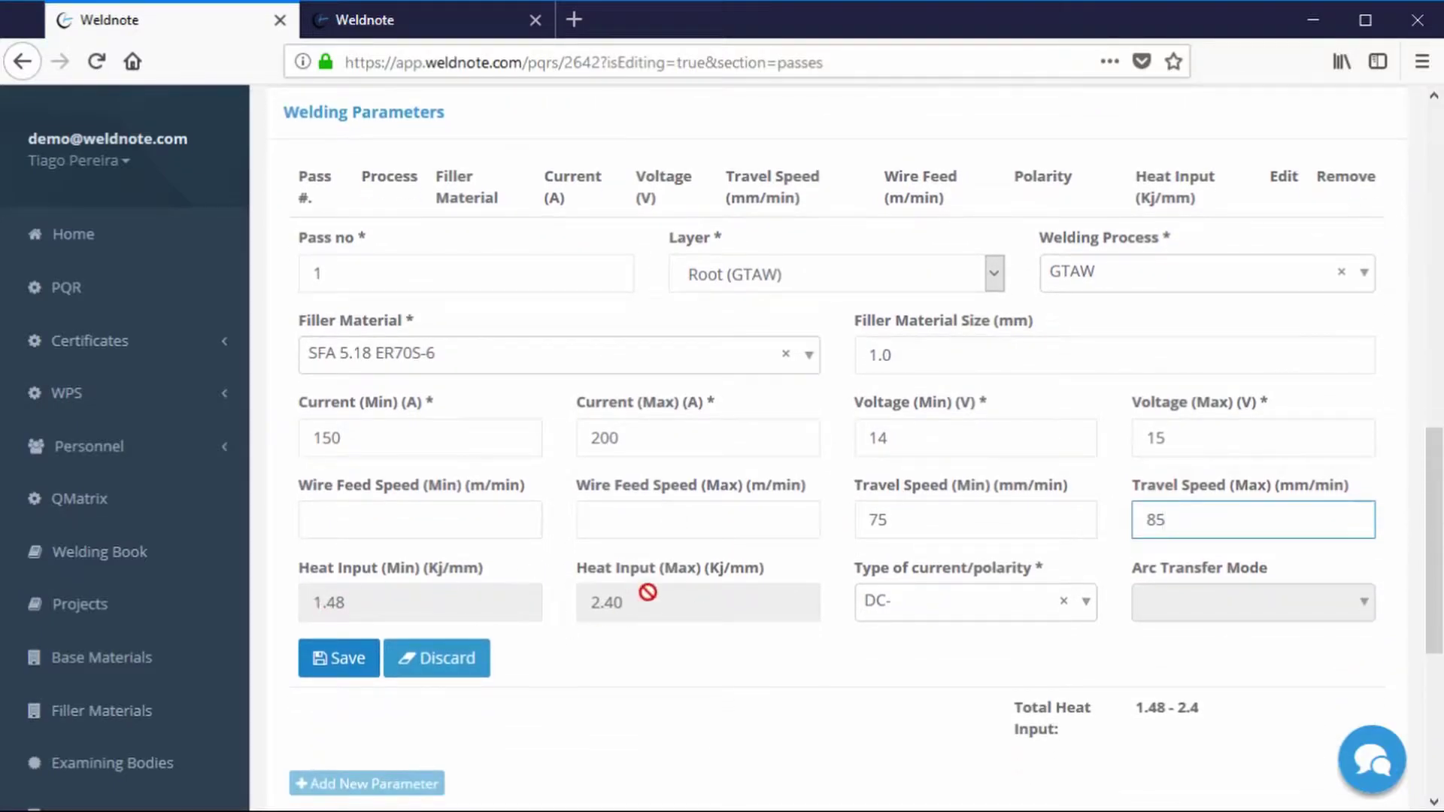
click(339, 659)
Step: Fill in the Impact Test as required, with test report 123, dimensions 1122 mm, temperature -23 °C and type c
scroll(644, 462, up, 5)
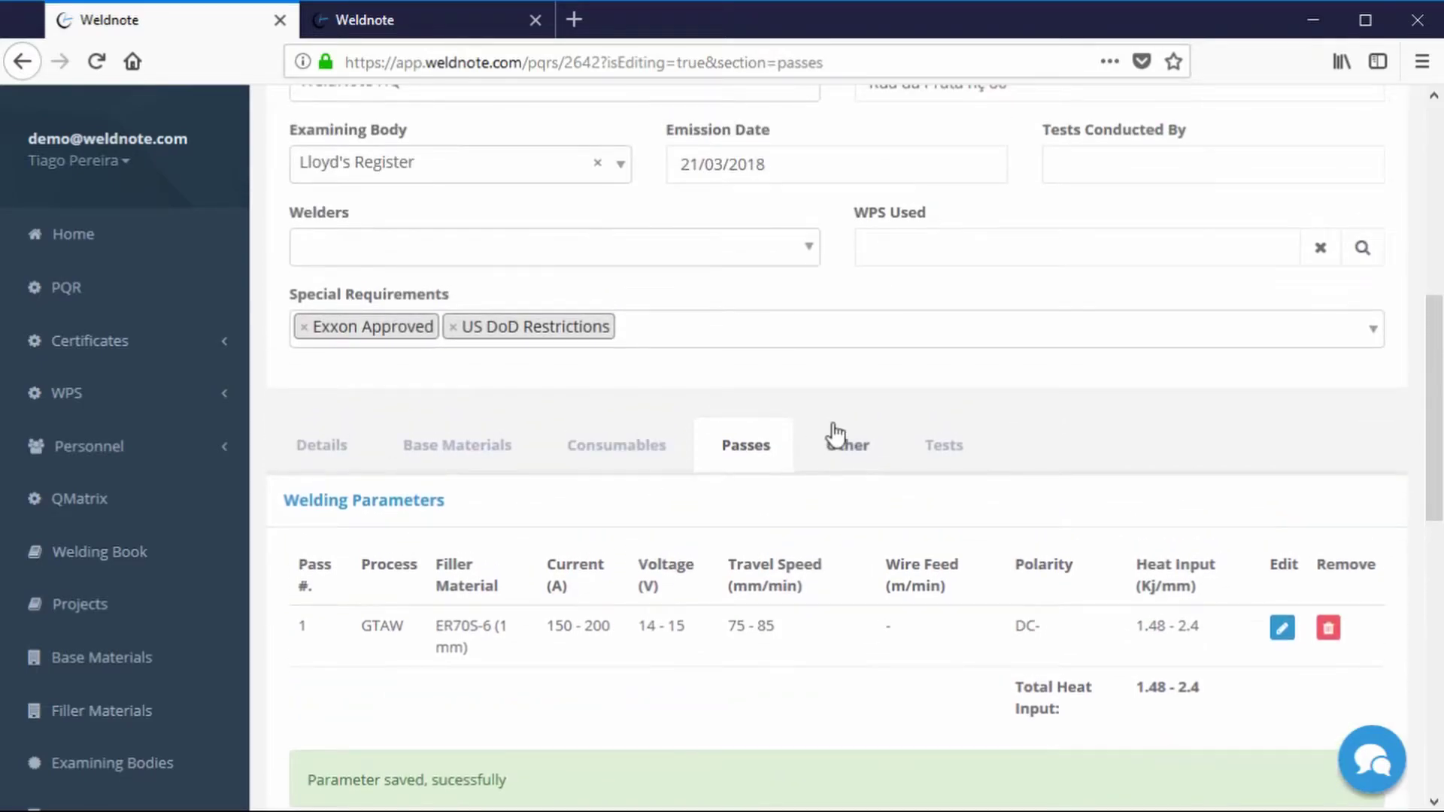
click(835, 435)
scroll(842, 399, down, 2)
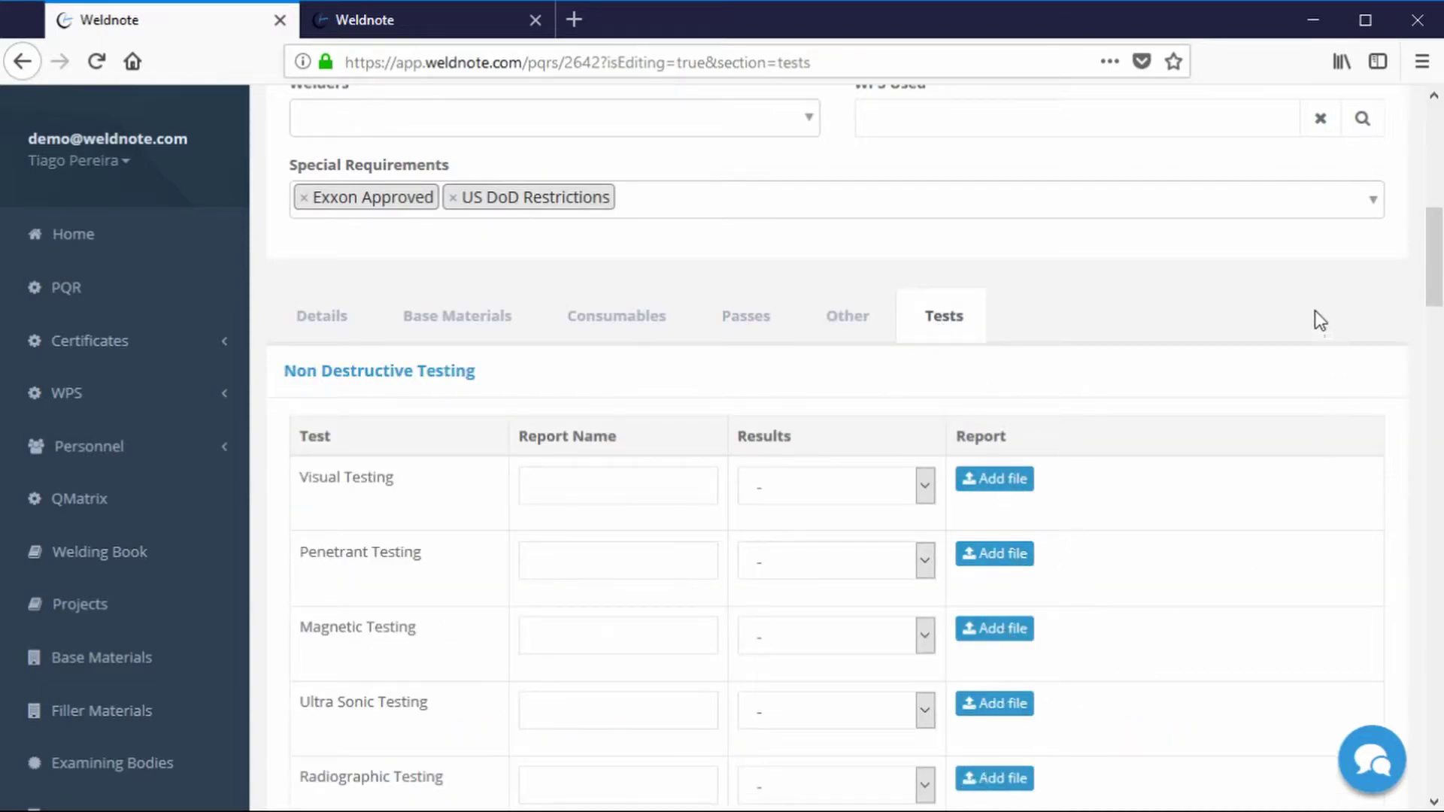
drag(1437, 253, 1376, 480)
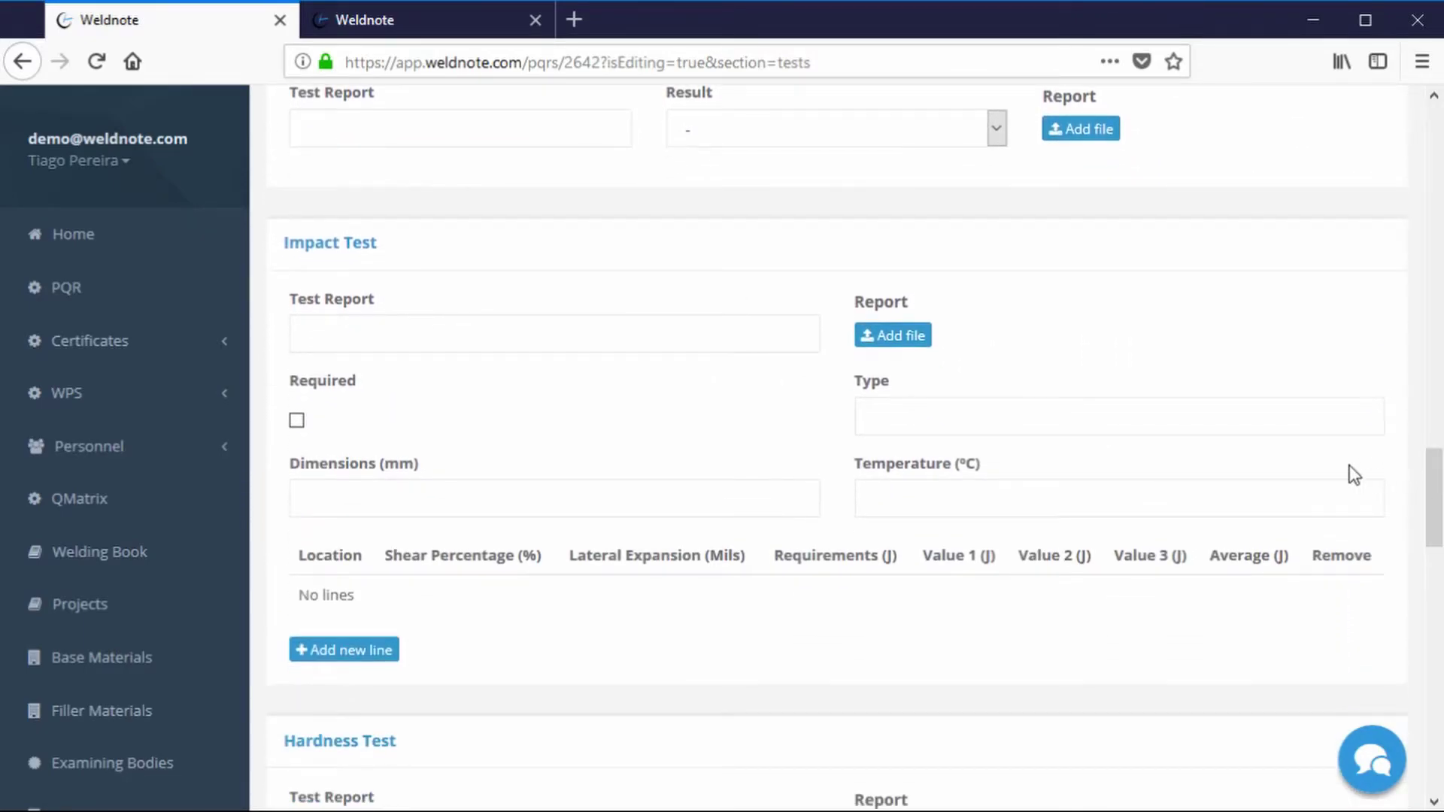
click(527, 342)
click(449, 495)
click(983, 506)
click(934, 427)
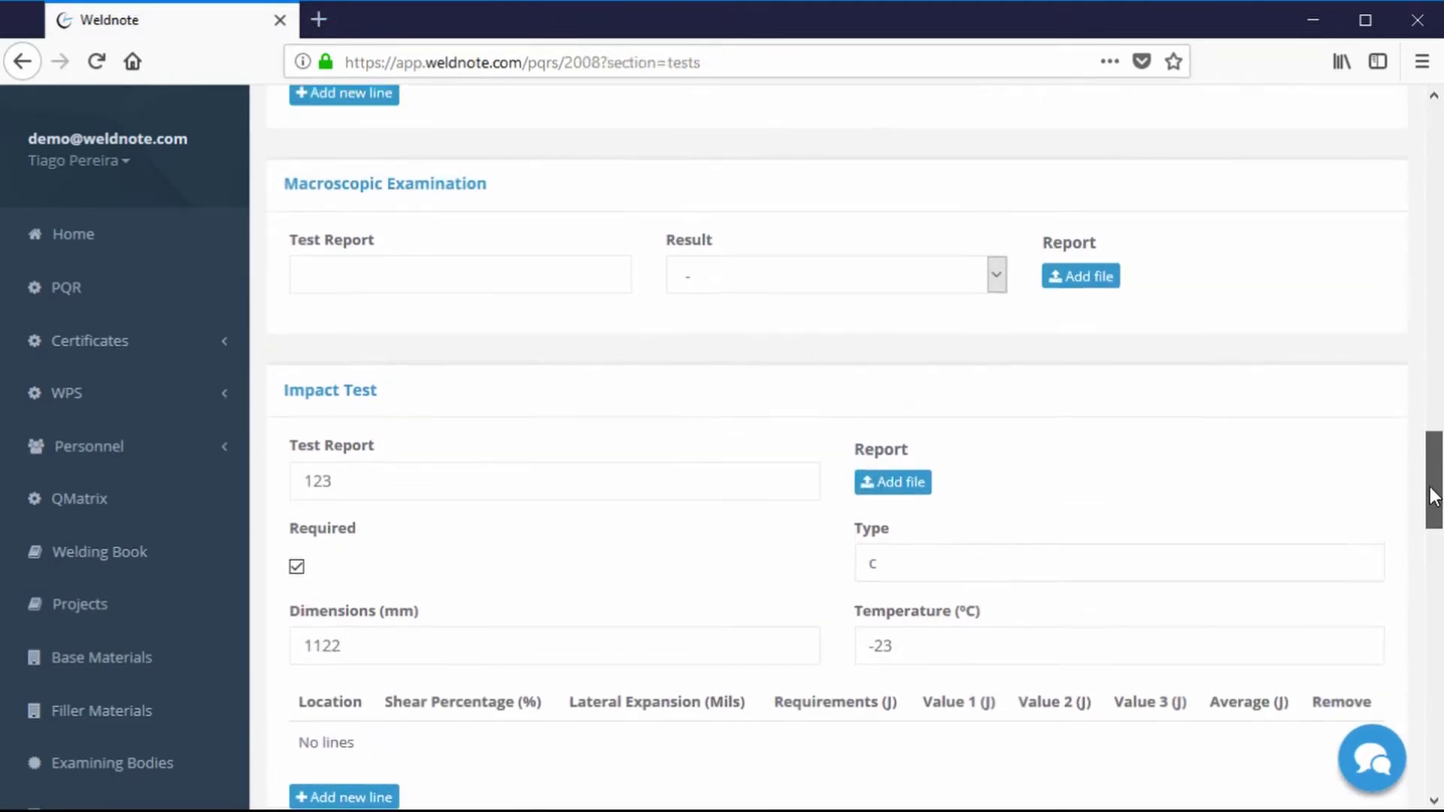
Step: Save the PQR, export it to PDF and bring up the download option for the generated document
drag(1432, 487, 1415, 169)
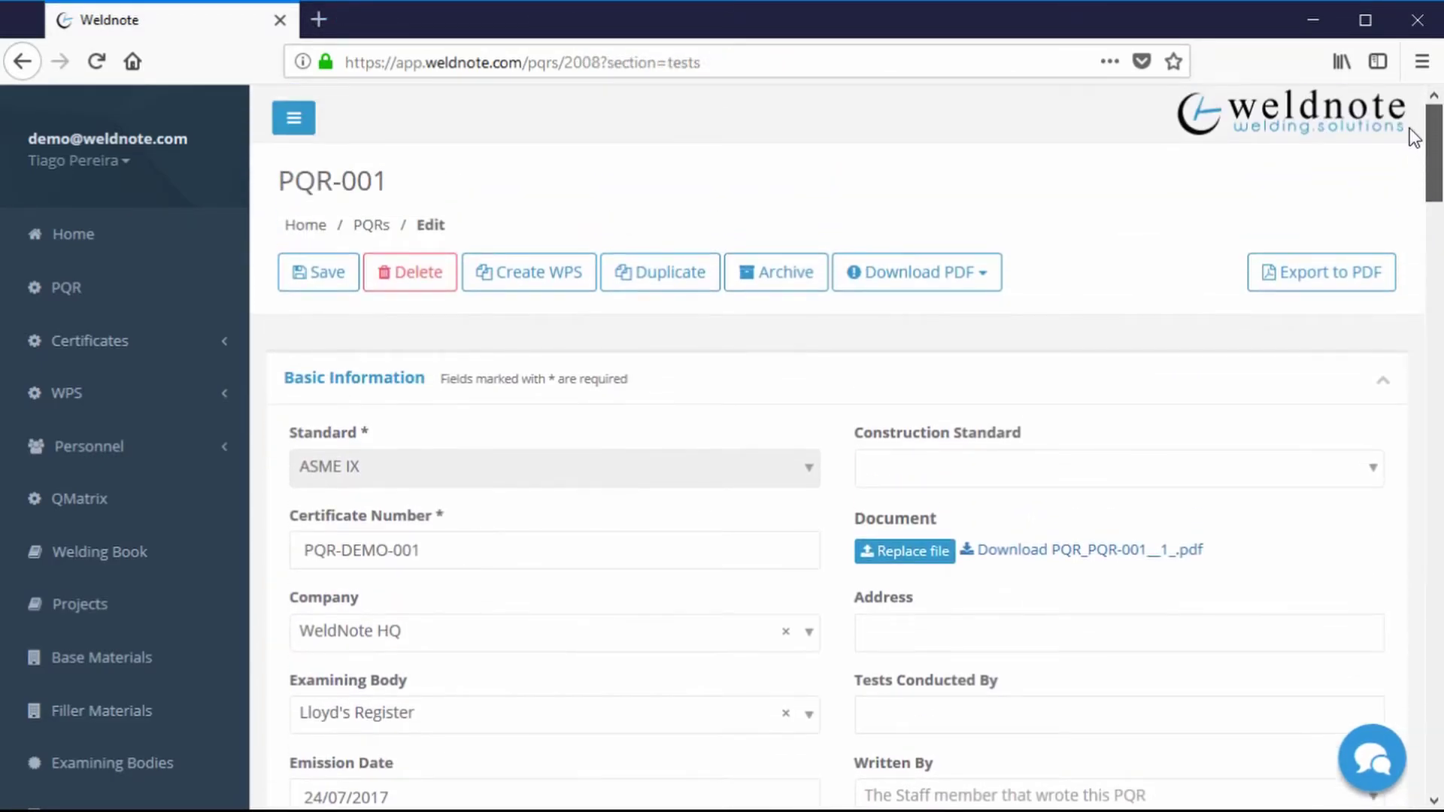
click(315, 272)
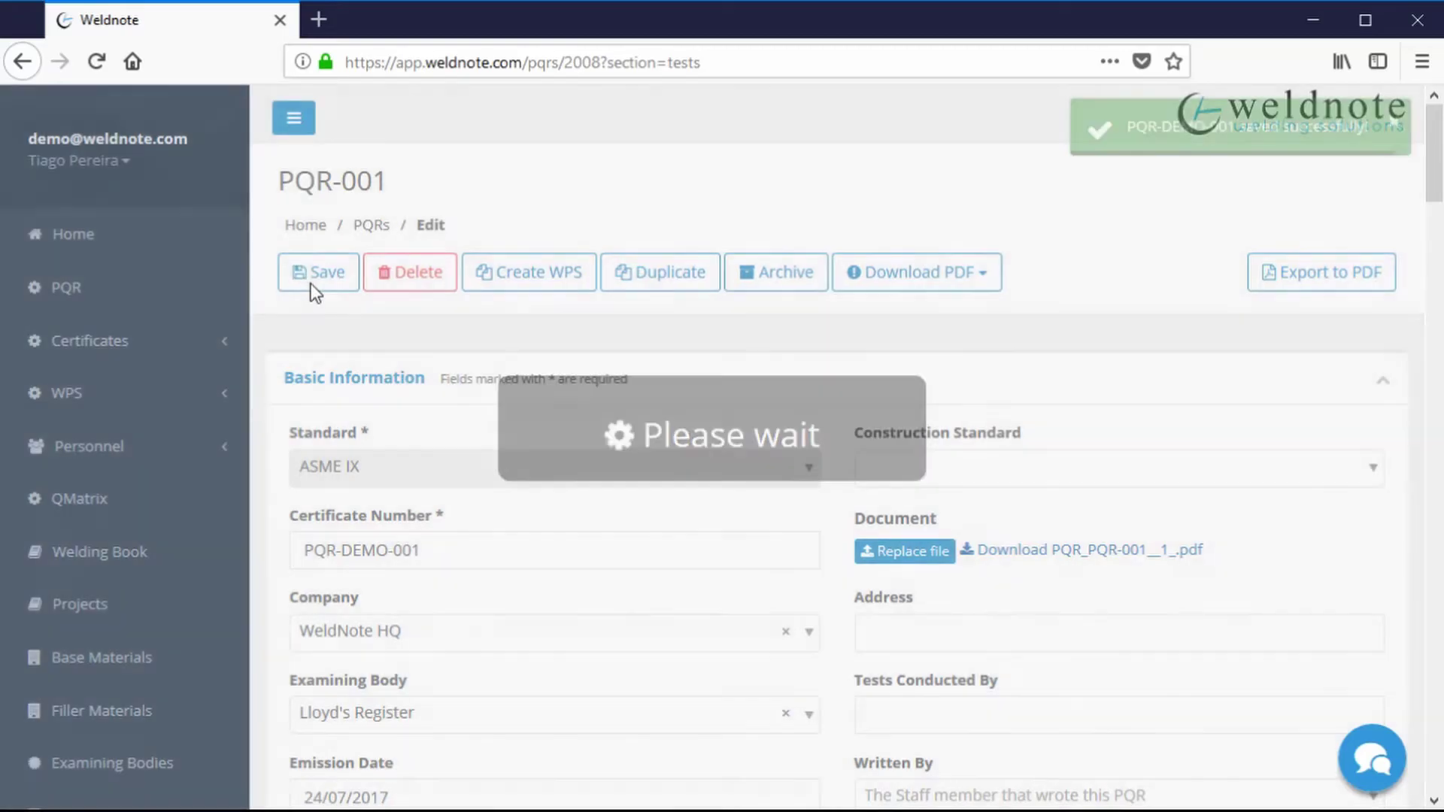
click(1324, 284)
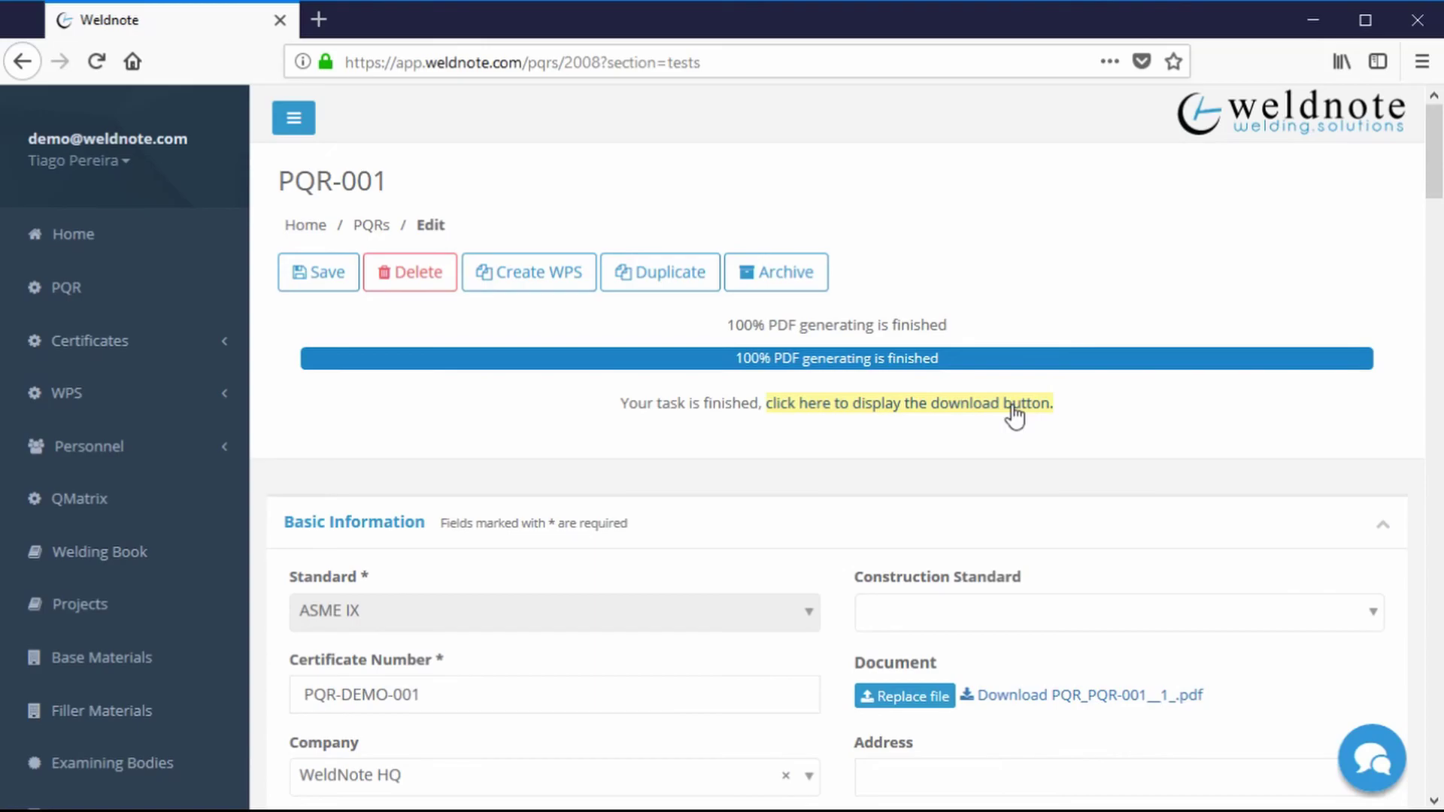
click(1015, 412)
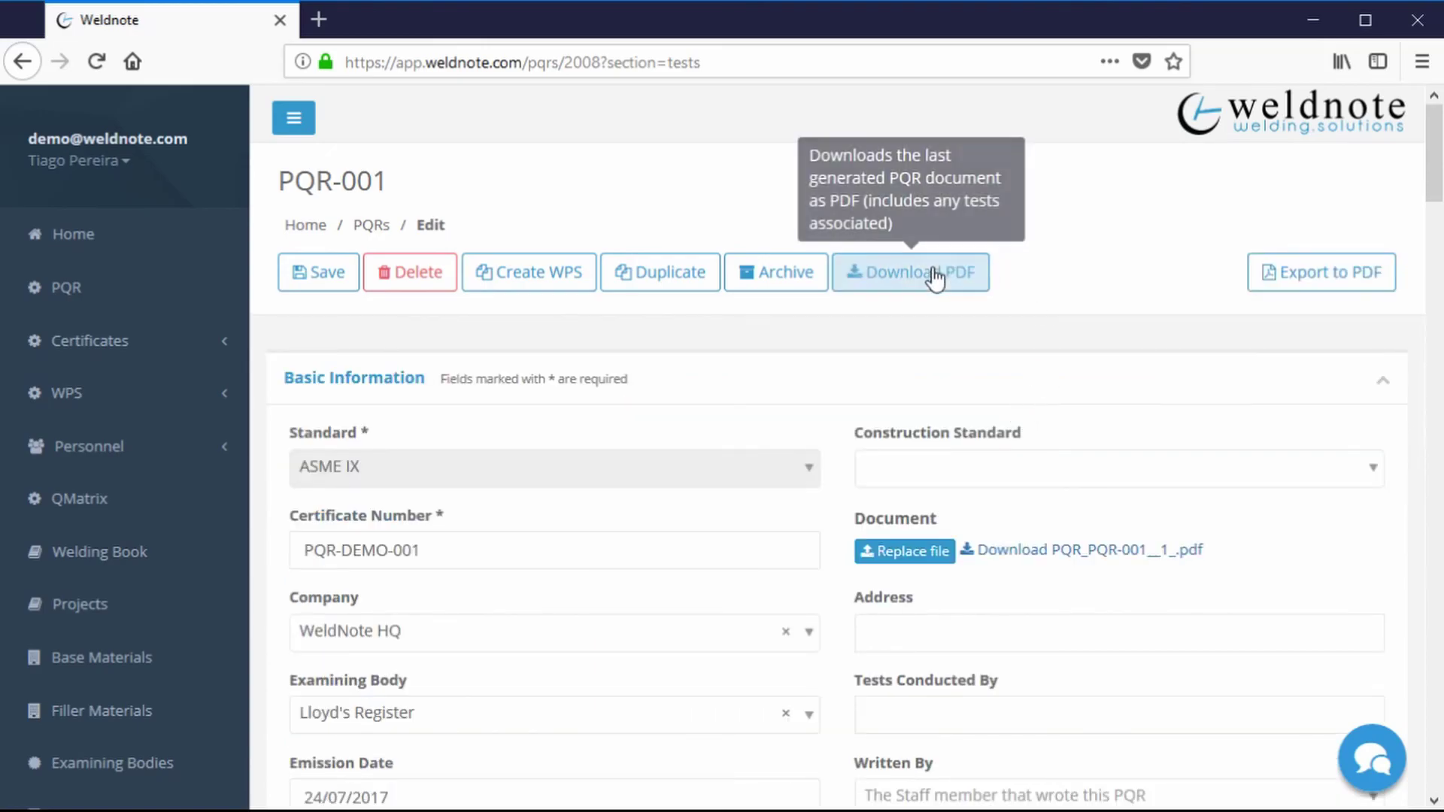